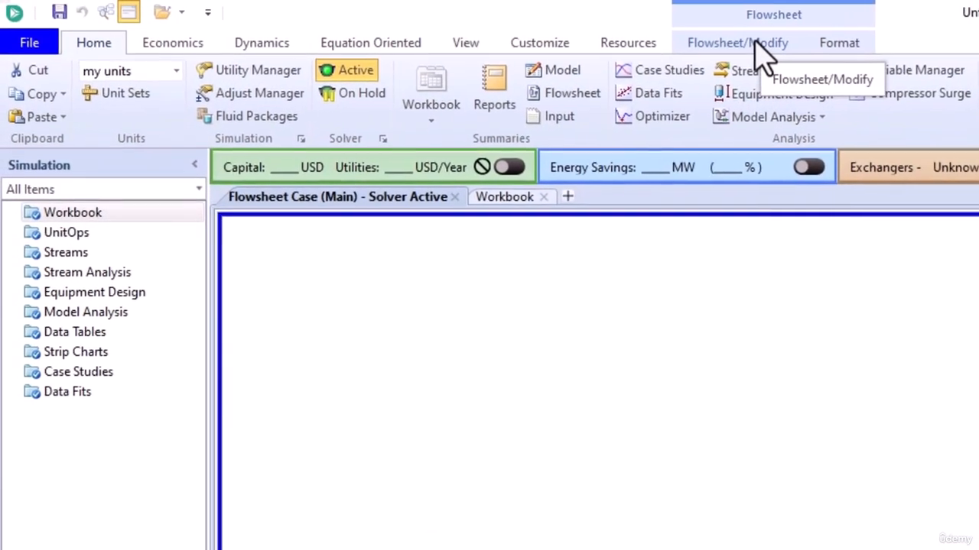
- With Auto Attach on, drop pump P-100 onto the flowsheet, attached to streams 2, 1 and Q-100
{"action": "left_click", "coordinate": [760, 43]}
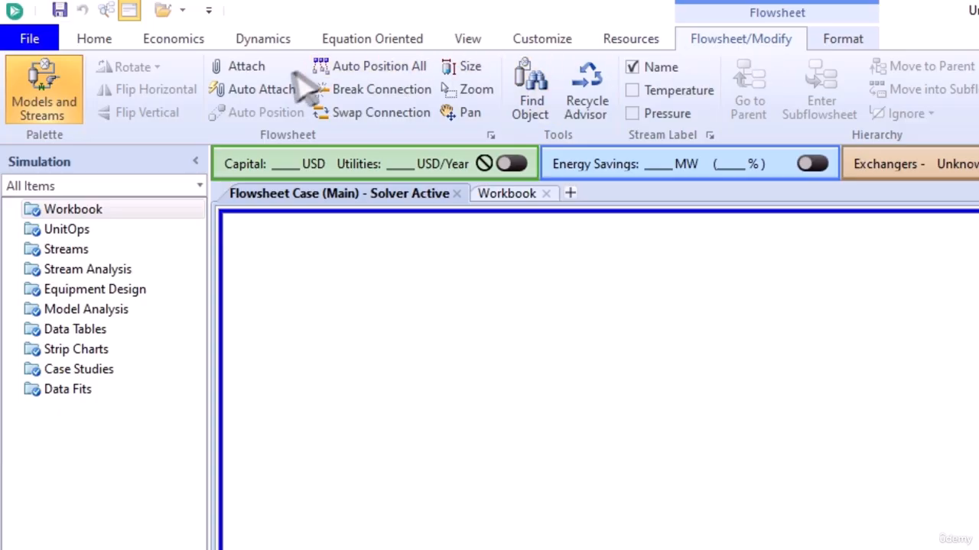
{"action": "left_click", "coordinate": [274, 100]}
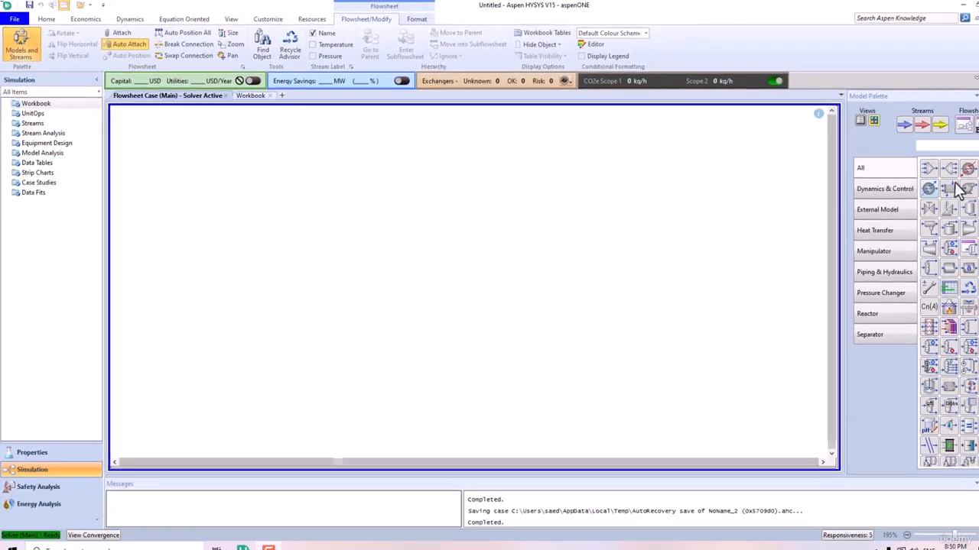
{"action": "left_click_drag", "start_coordinate": [948, 187], "coordinate": [408, 278]}
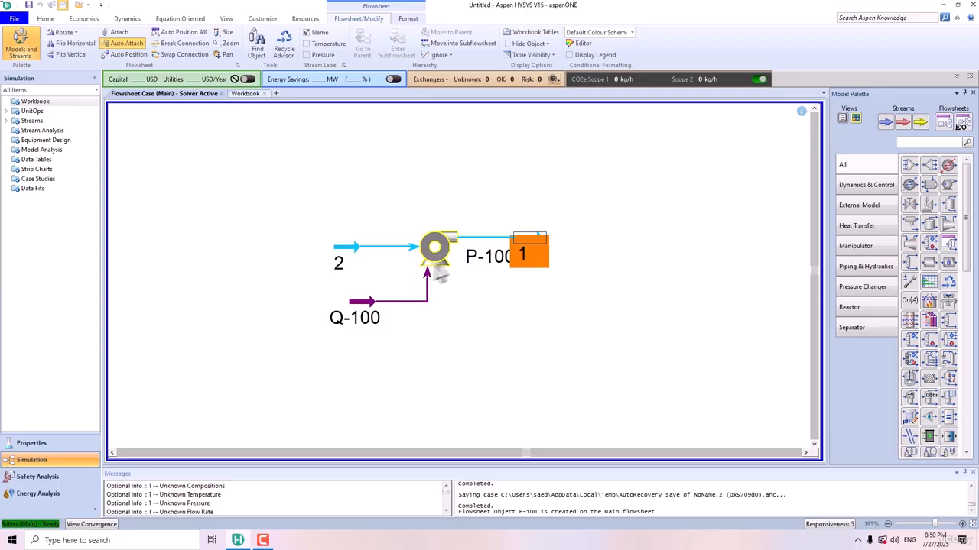
{"action": "mouse_move", "coordinate": [437, 260]}
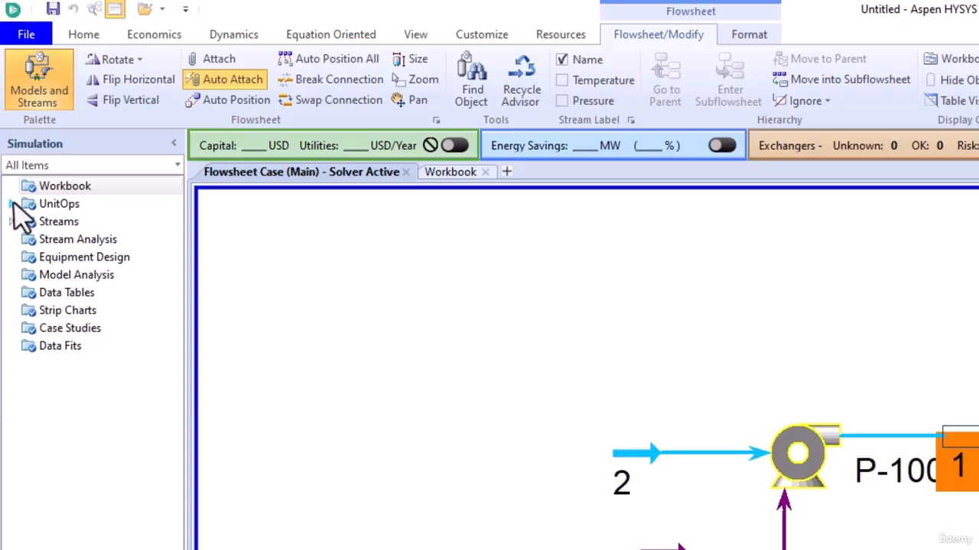
{"action": "left_click", "coordinate": [10, 203]}
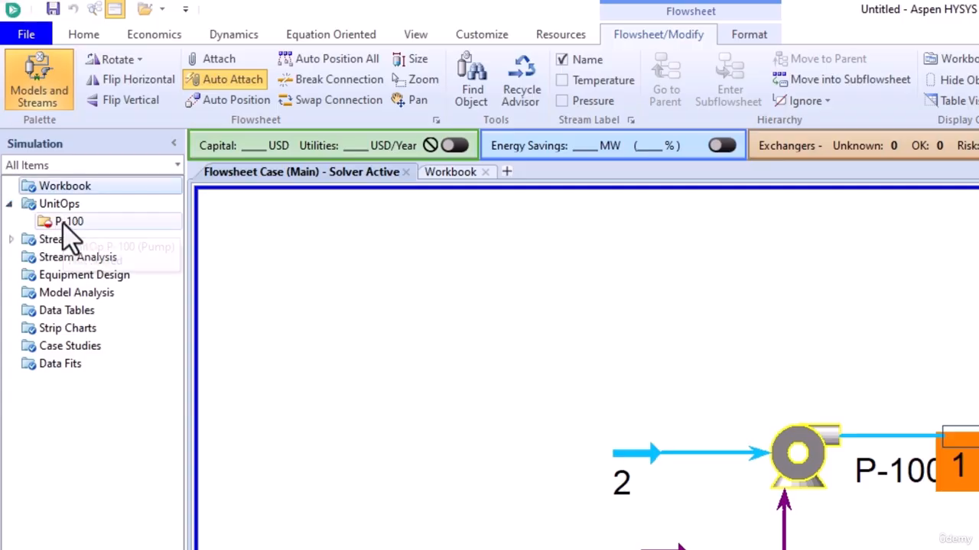
- Open P-100's property window and show the Worksheet conditions for streams 2, 1 and Q-100
{"action": "double_click", "coordinate": [69, 222]}
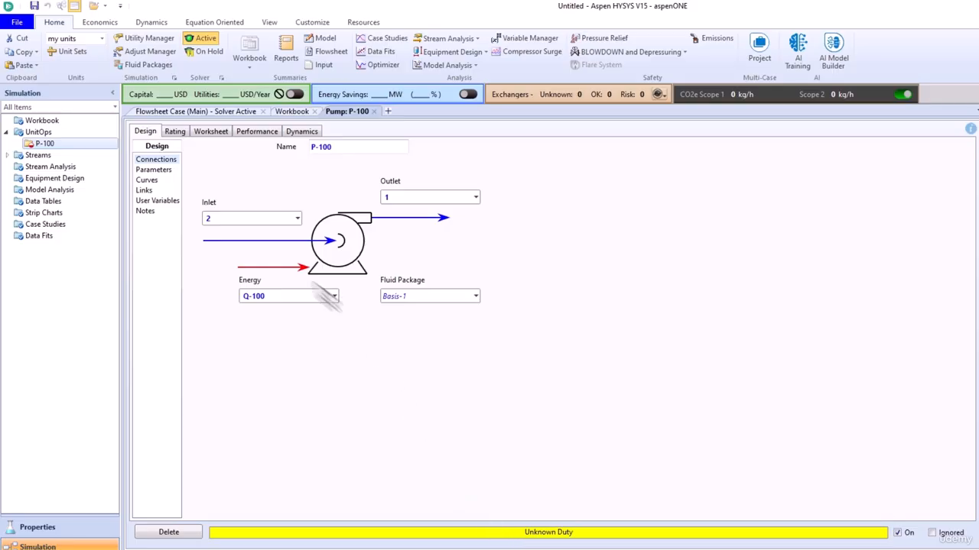
{"action": "left_click", "coordinate": [214, 133]}
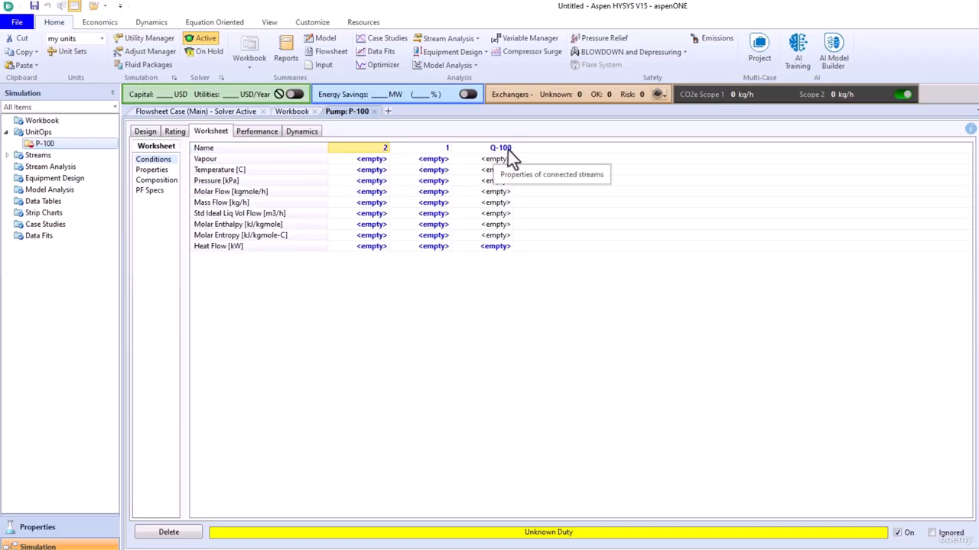
- Rename streams 2, 1 and Q-100 to 'pump inlet', 'pump outlet' and 'work'
{"action": "left_click", "coordinate": [384, 150]}
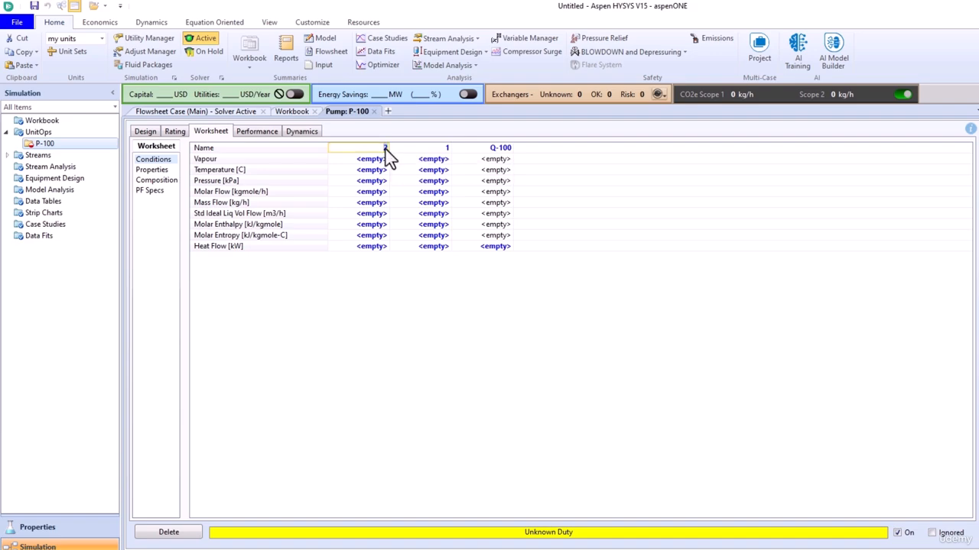
{"action": "type", "text": "pump inlet"}
{"action": "left_click", "coordinate": [436, 150]}
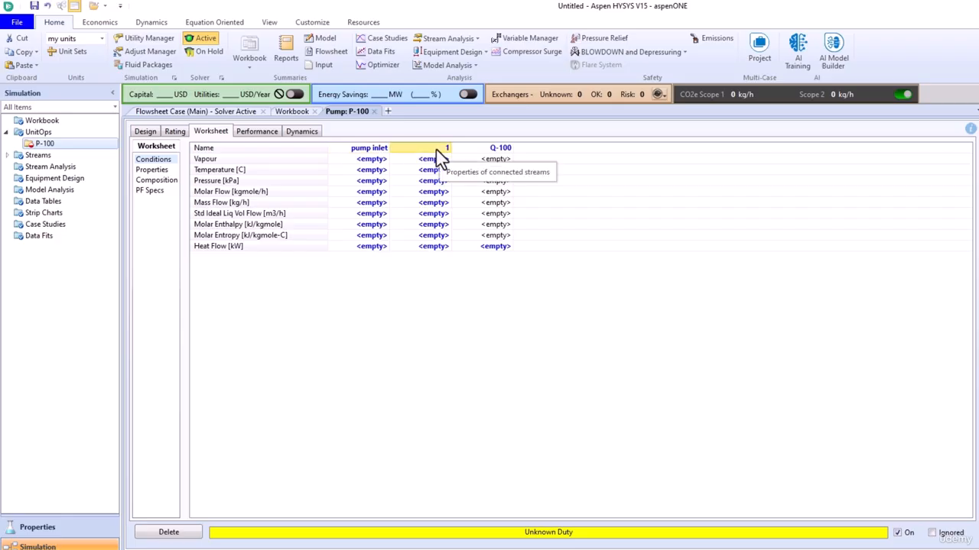
{"action": "type", "text": "pump outlet"}
{"action": "left_click", "coordinate": [494, 151]}
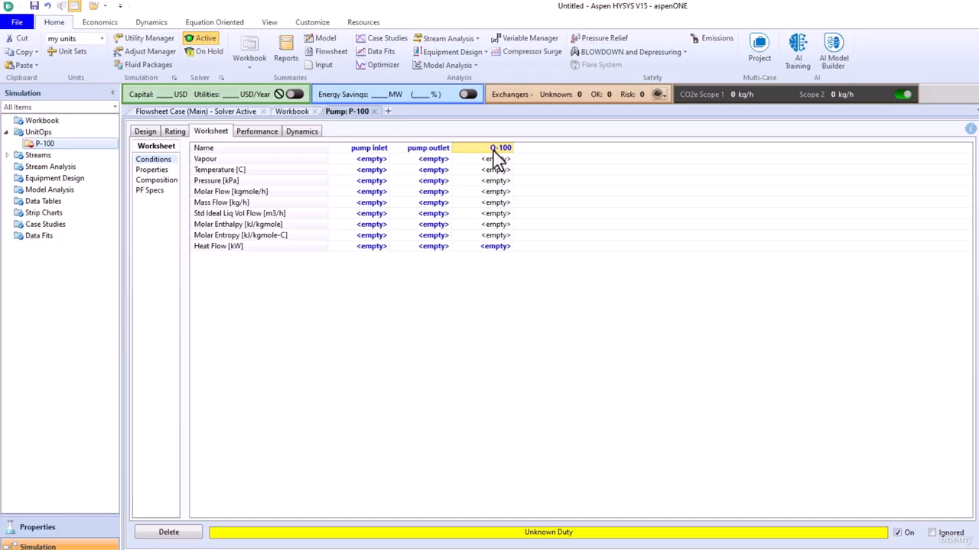
{"action": "type", "text": "work"}
{"action": "key", "text": "Return"}
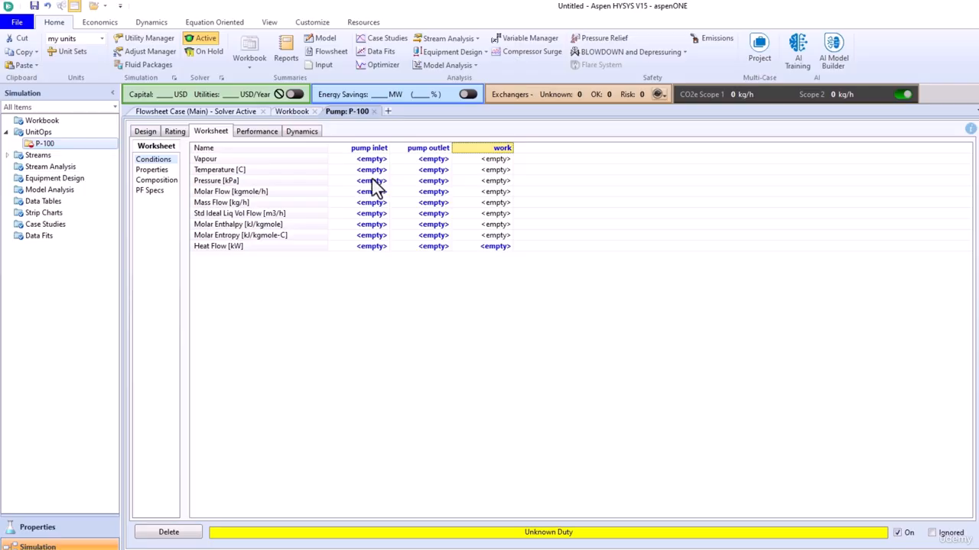
{"action": "left_click", "coordinate": [157, 184]}
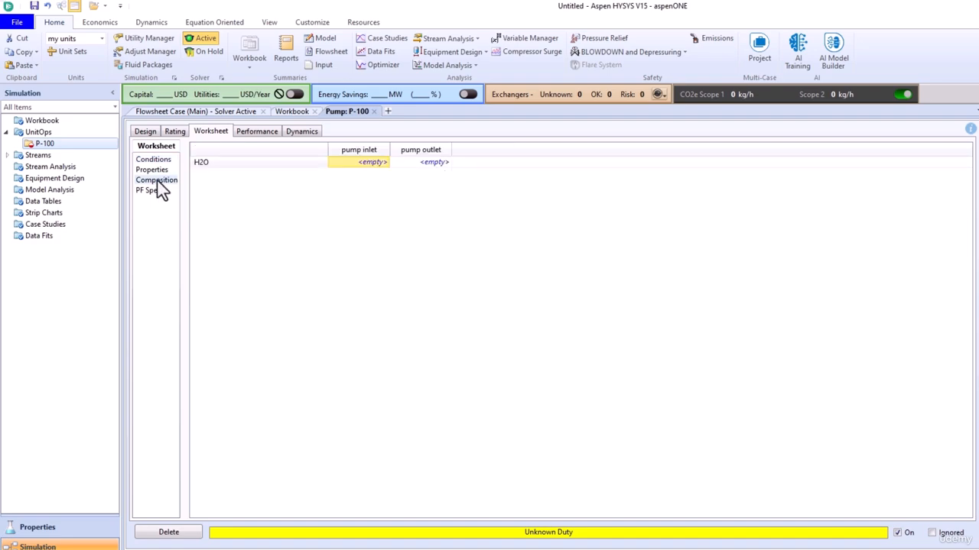
- Enter an H2O mole fraction of 1 for the pump inlet and accept the composition
{"action": "left_click", "coordinate": [364, 164]}
{"action": "type", "text": "1"}
{"action": "key", "text": "Return"}
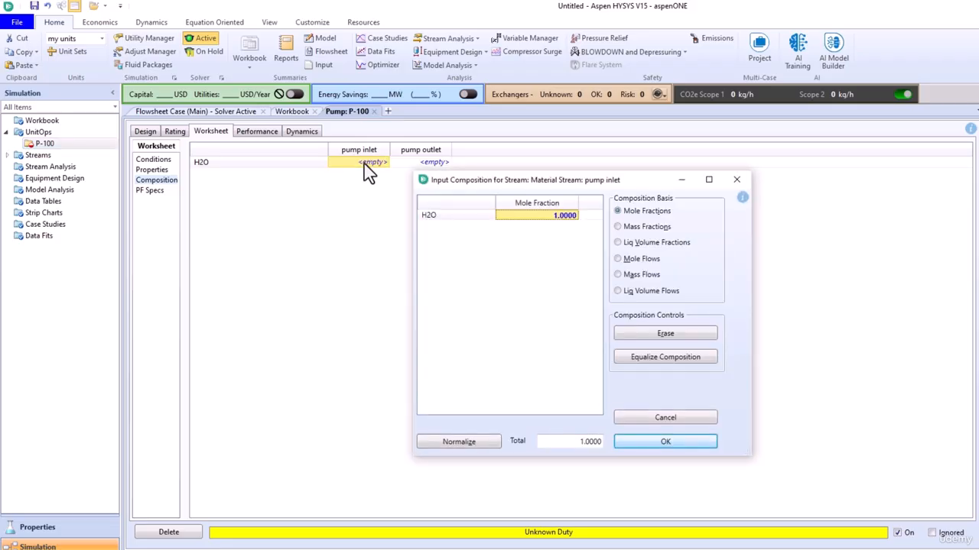
{"action": "left_click", "coordinate": [655, 443]}
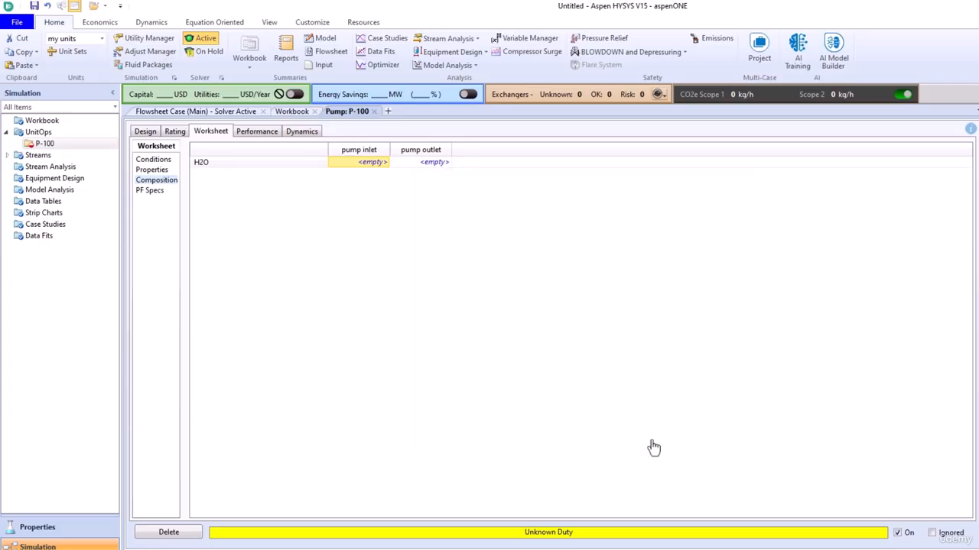
- Set the pump inlet to 25 °C, 1 bar and 10000 kg/h mass flow
{"action": "left_click", "coordinate": [153, 159]}
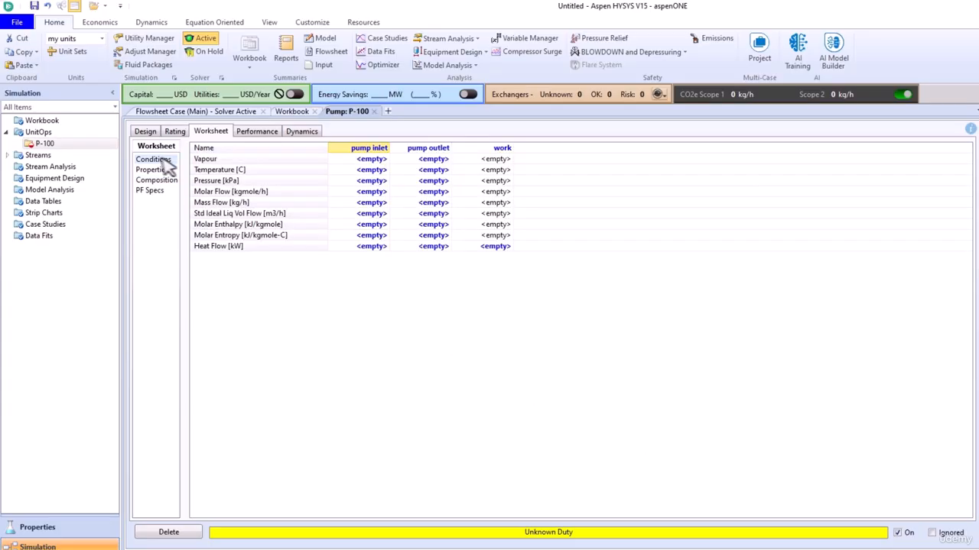
{"action": "left_click", "coordinate": [371, 171]}
{"action": "type", "text": "25"}
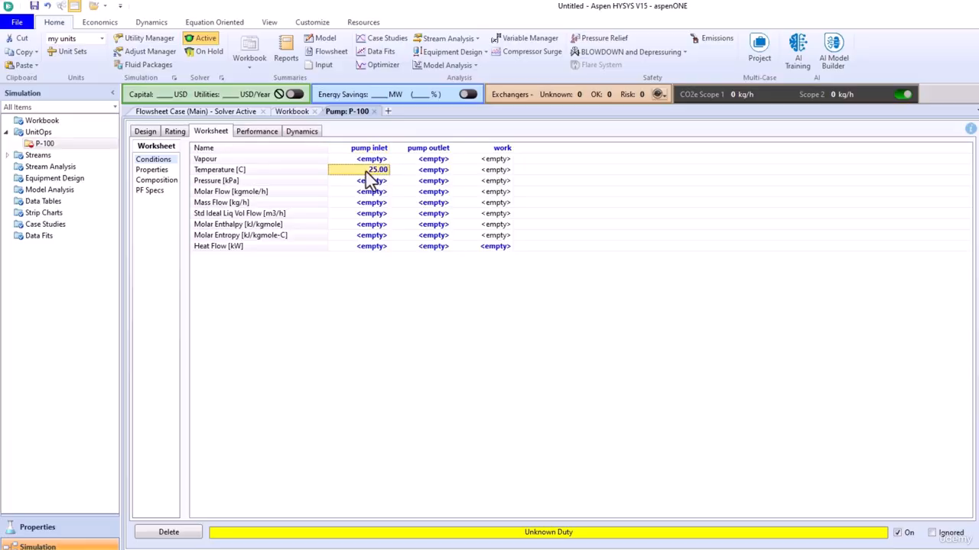
{"action": "key", "text": "Return"}
{"action": "type", "text": "1"}
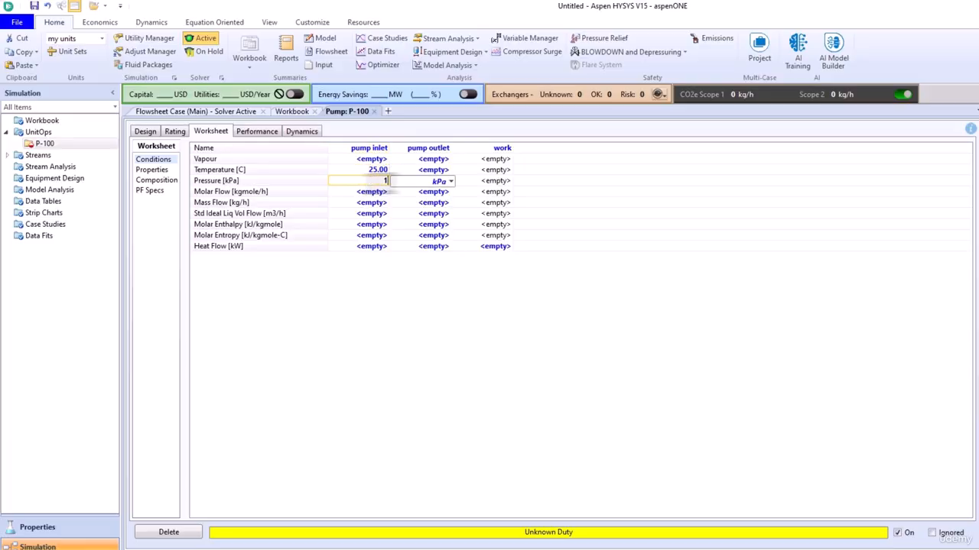
{"action": "left_click", "coordinate": [451, 181]}
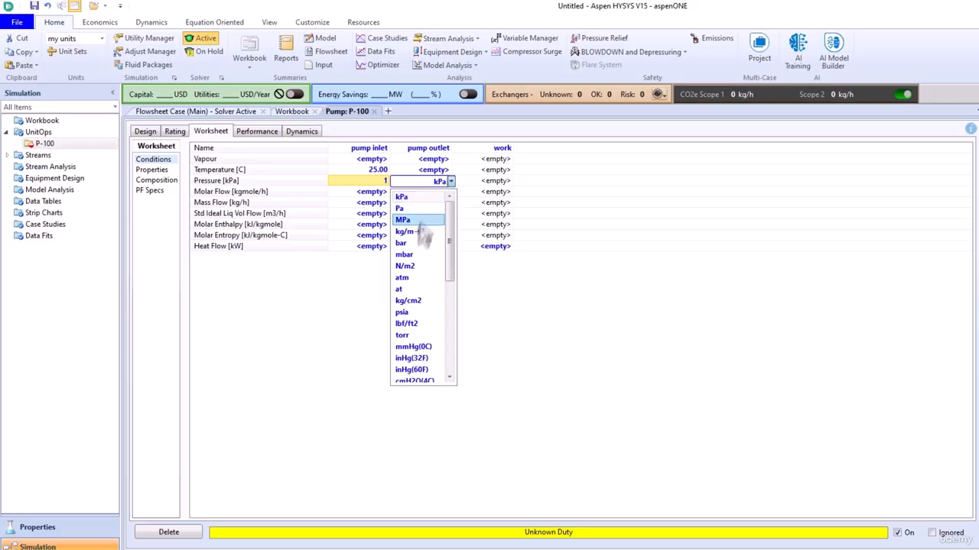
{"action": "left_click", "coordinate": [401, 242]}
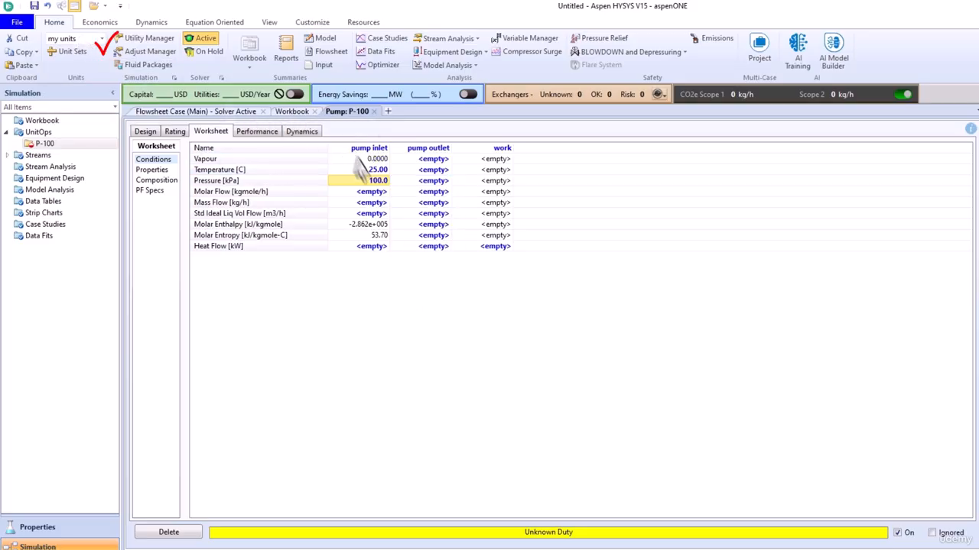
{"action": "left_click", "coordinate": [370, 204]}
{"action": "type", "text": "10000"}
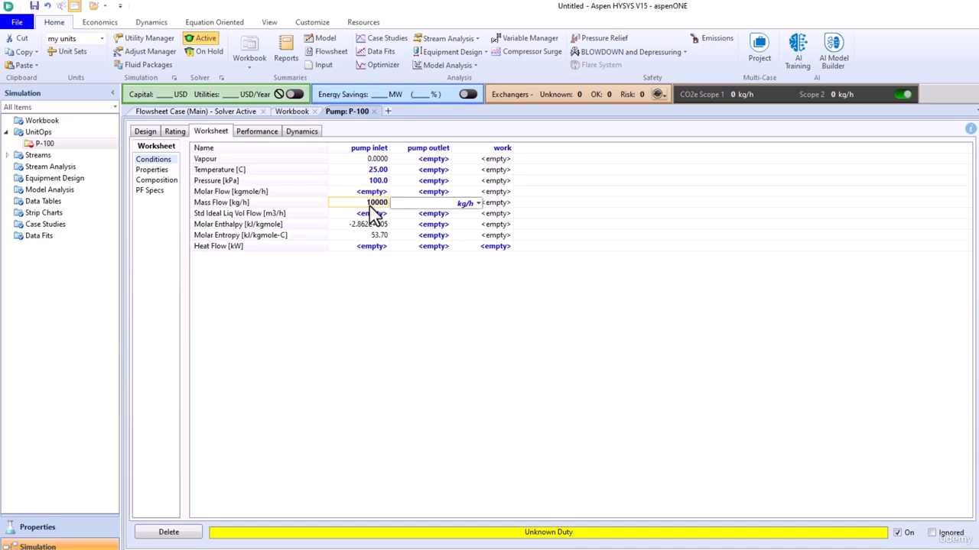
{"action": "key", "text": "Return"}
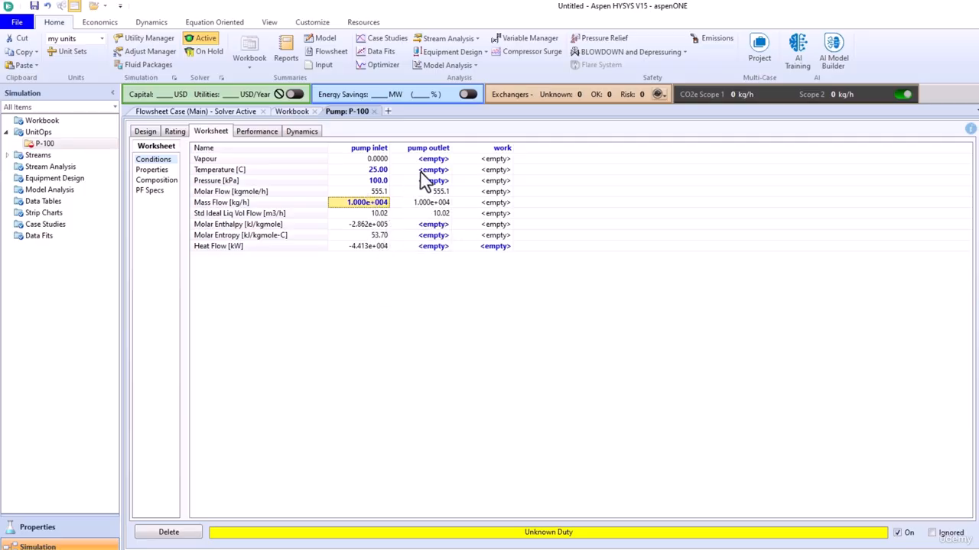
- Specify the pump outlet pressure as 5 bar
{"action": "left_click", "coordinate": [8, 155]}
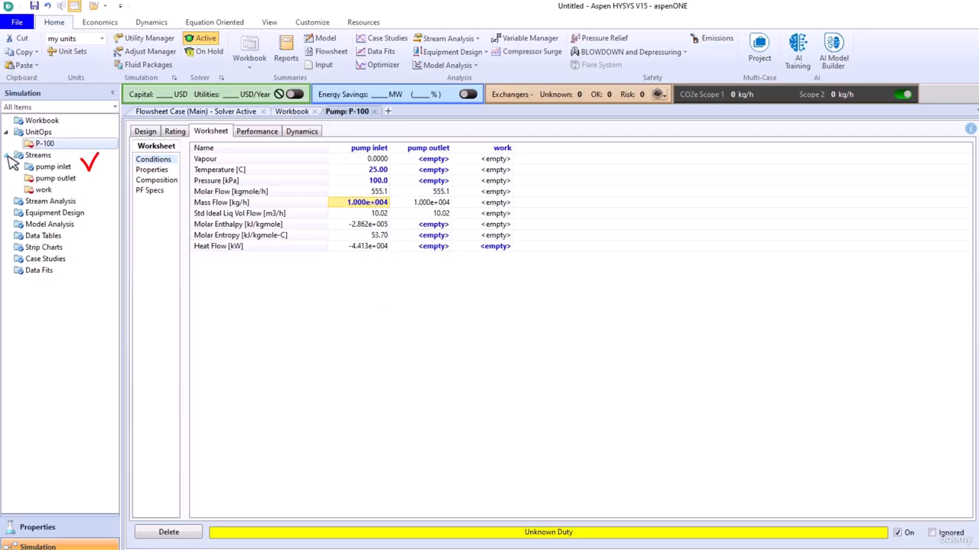
{"action": "left_click", "coordinate": [433, 181]}
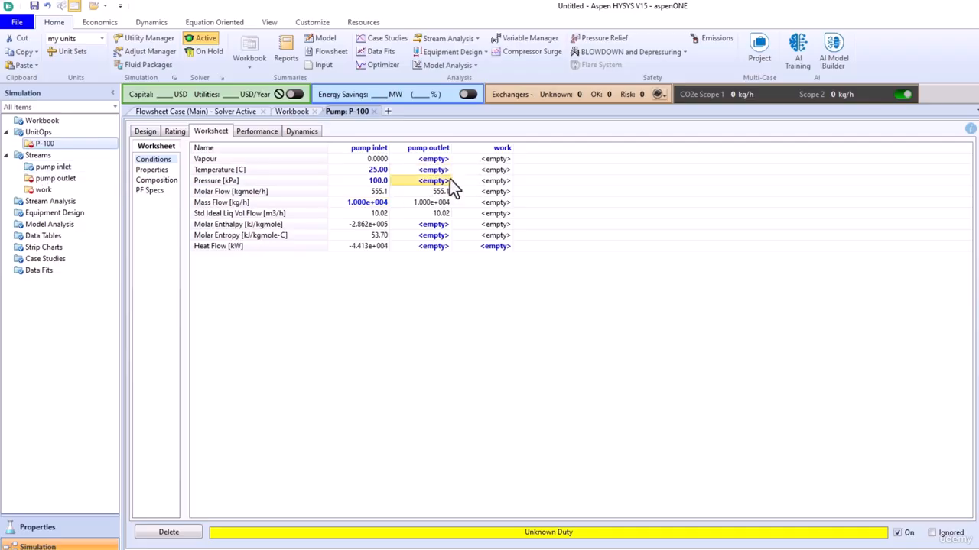
{"action": "type", "text": "5"}
{"action": "left_click", "coordinate": [513, 181]}
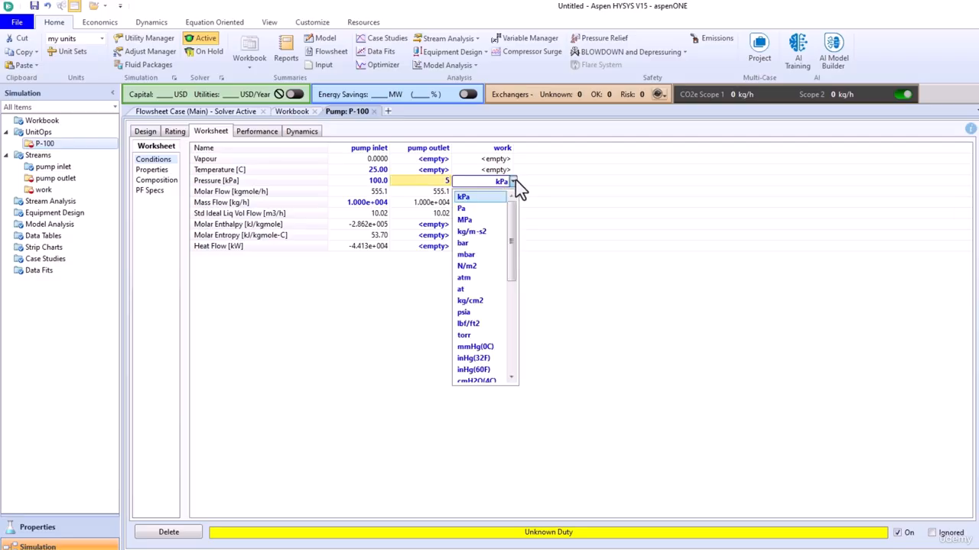
{"action": "left_click", "coordinate": [475, 244]}
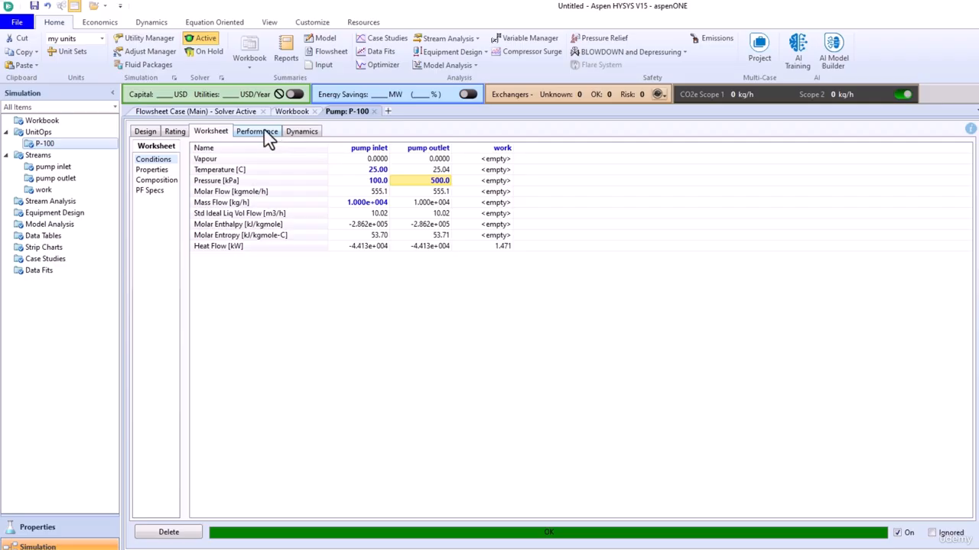
- On P-100's Design Parameters page, change the adiabatic efficiency to 60%
{"action": "left_click", "coordinate": [145, 132]}
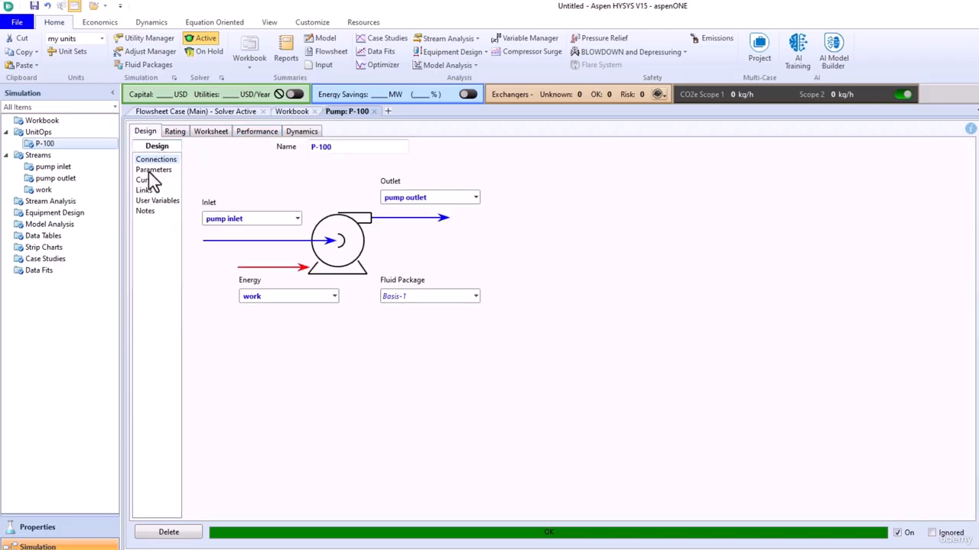
{"action": "left_click", "coordinate": [153, 171]}
{"action": "mouse_move", "coordinate": [246, 176]}
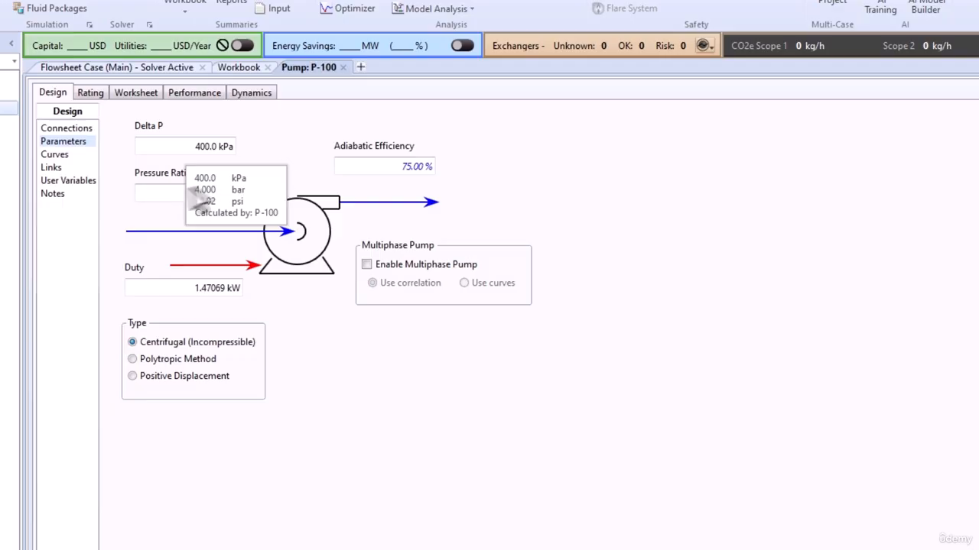
{"action": "mouse_move", "coordinate": [157, 199]}
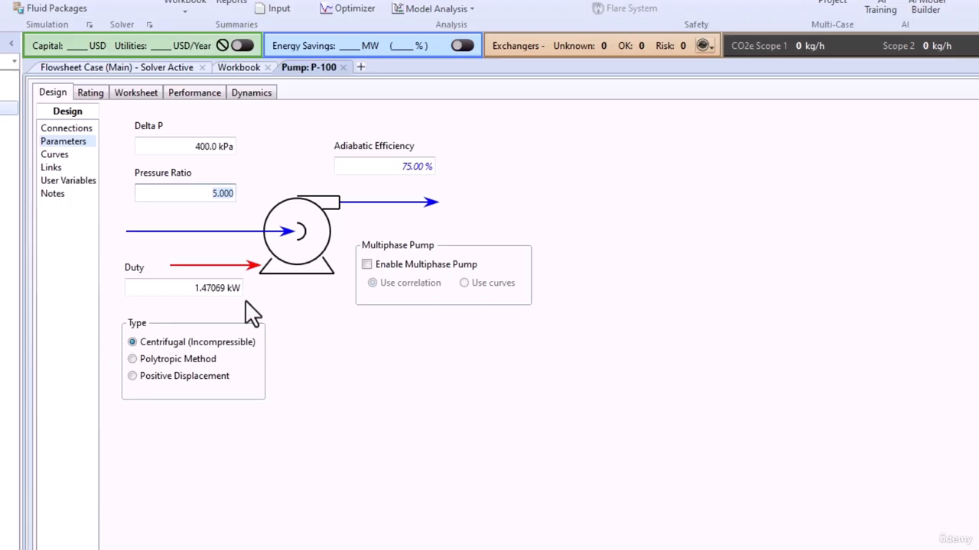
{"action": "left_click", "coordinate": [413, 166]}
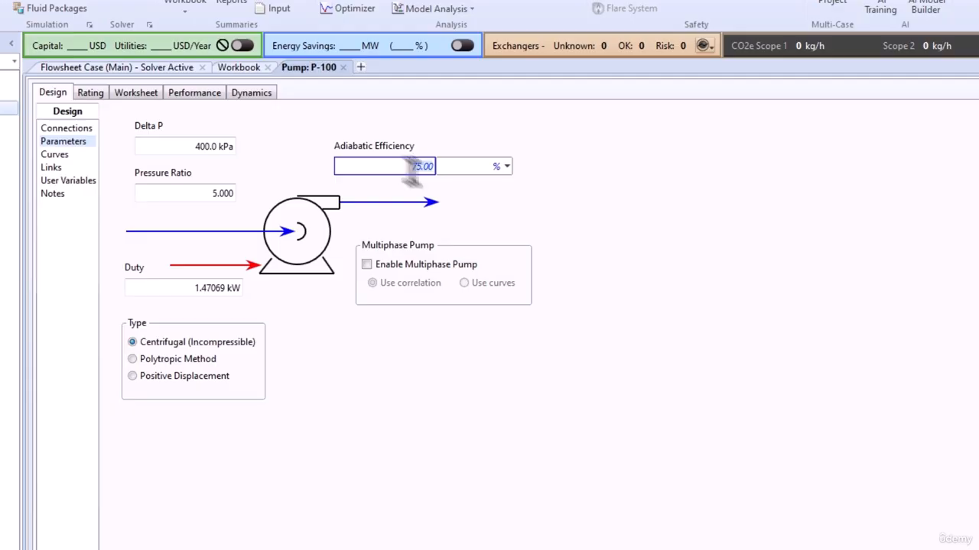
{"action": "type", "text": "60"}
{"action": "key", "text": "Return"}
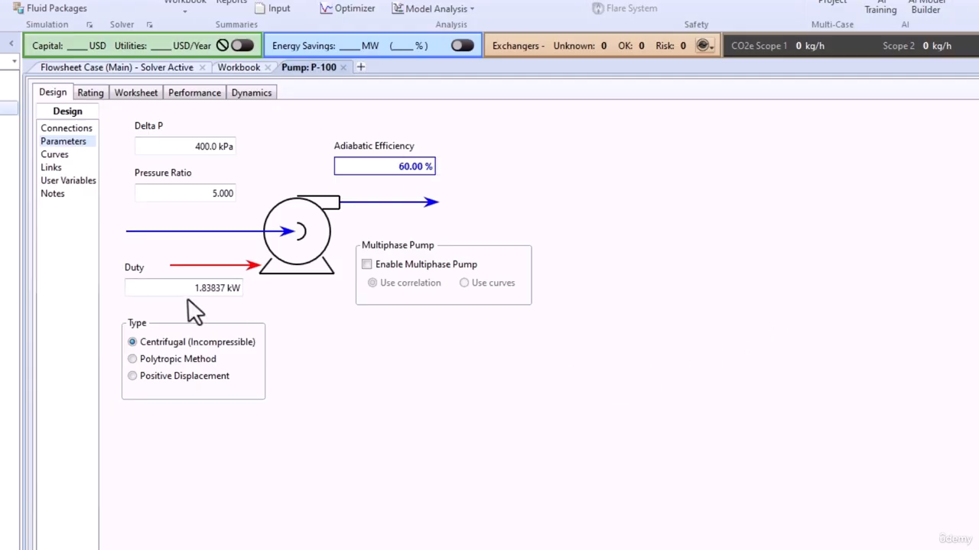
{"action": "mouse_move", "coordinate": [194, 296]}
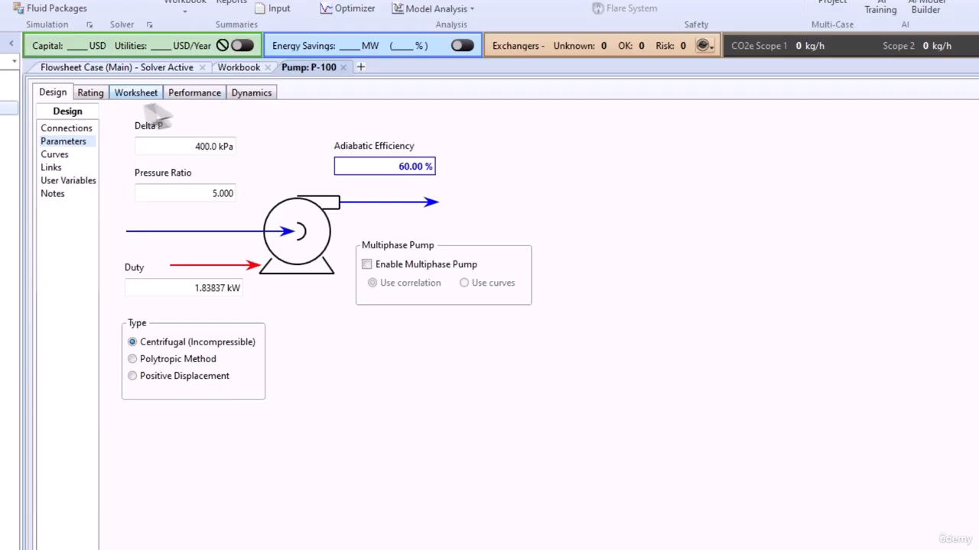
{"action": "left_click", "coordinate": [135, 98]}
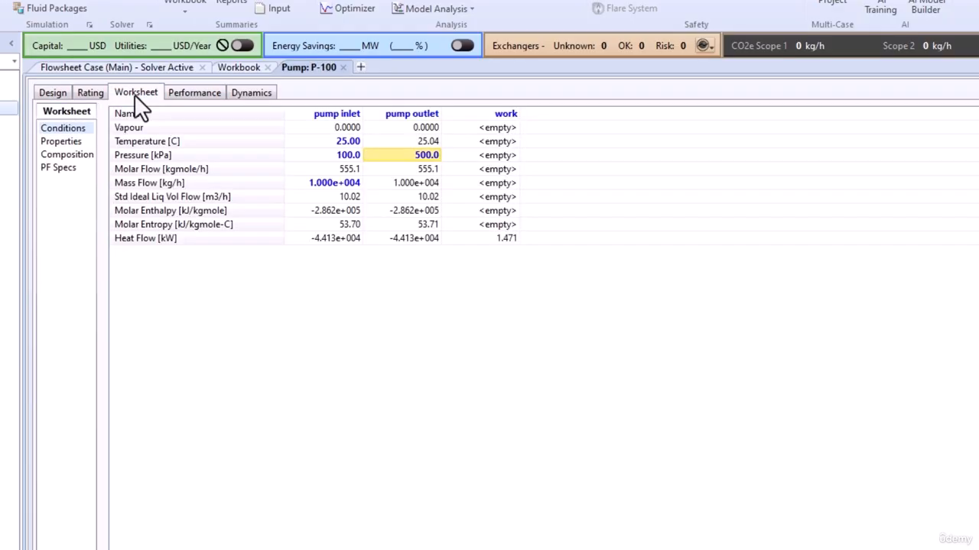
{"action": "left_click", "coordinate": [50, 95]}
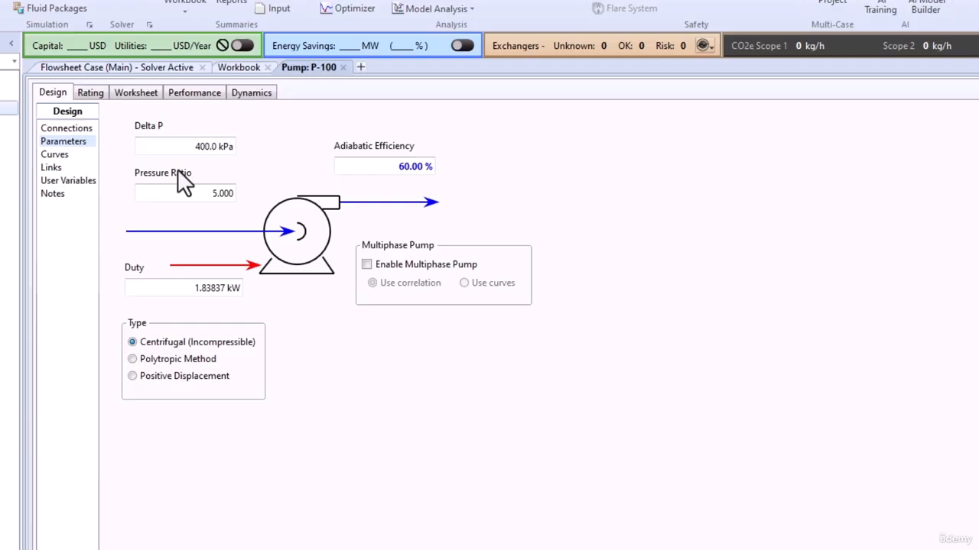
{"action": "left_click", "coordinate": [147, 98]}
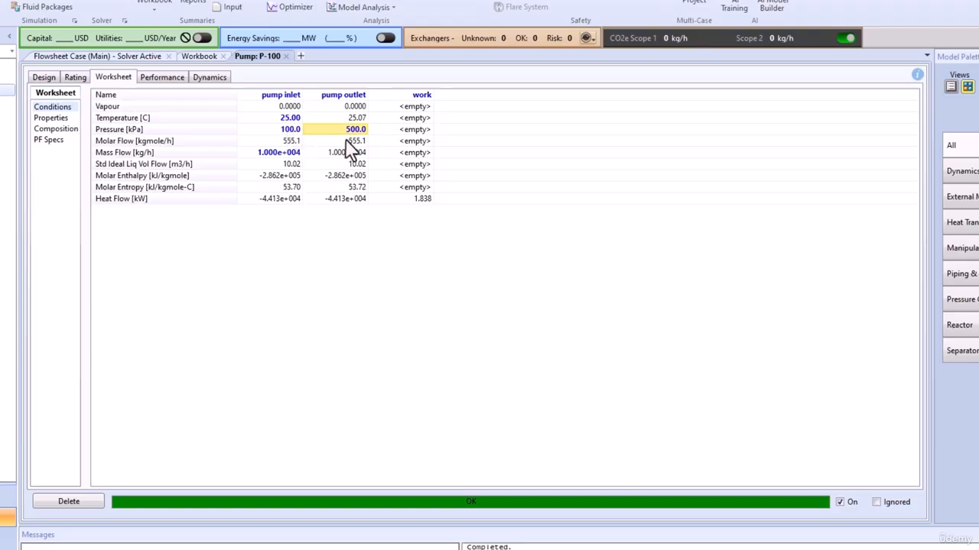
- Clear the outlet pressure and specify a pressure ratio of 5 on Design Parameters
{"action": "key", "text": "Delete"}
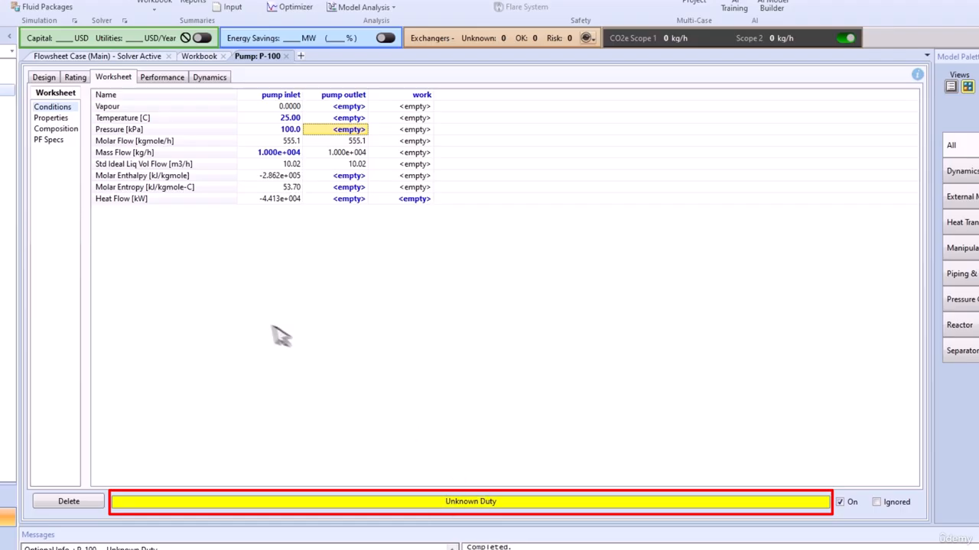
{"action": "left_click", "coordinate": [43, 78]}
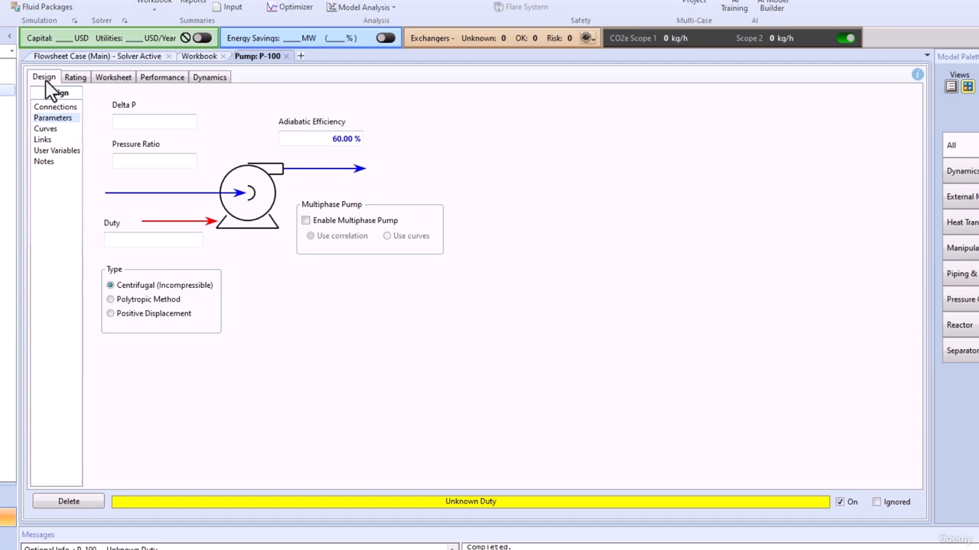
{"action": "left_click", "coordinate": [135, 122]}
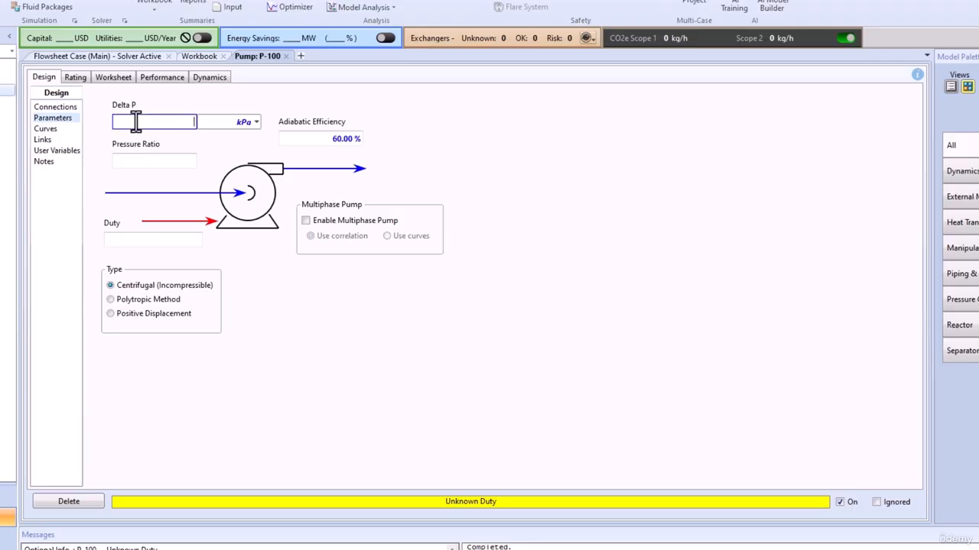
{"action": "left_click", "coordinate": [146, 161]}
{"action": "type", "text": "5"}
{"action": "key", "text": "Return"}
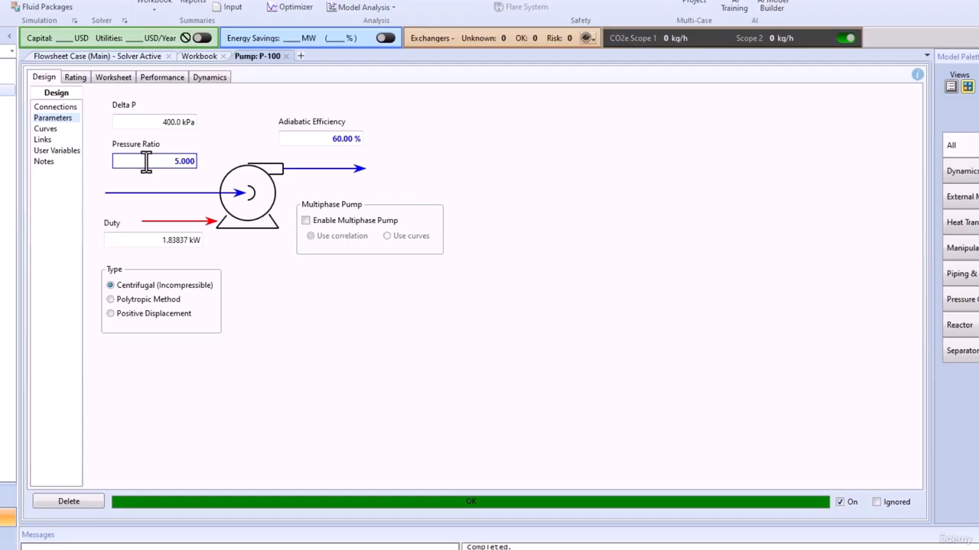
- Set P-100's adiabatic efficiency back to 75%
{"action": "left_click", "coordinate": [320, 139]}
{"action": "type", "text": "75"}
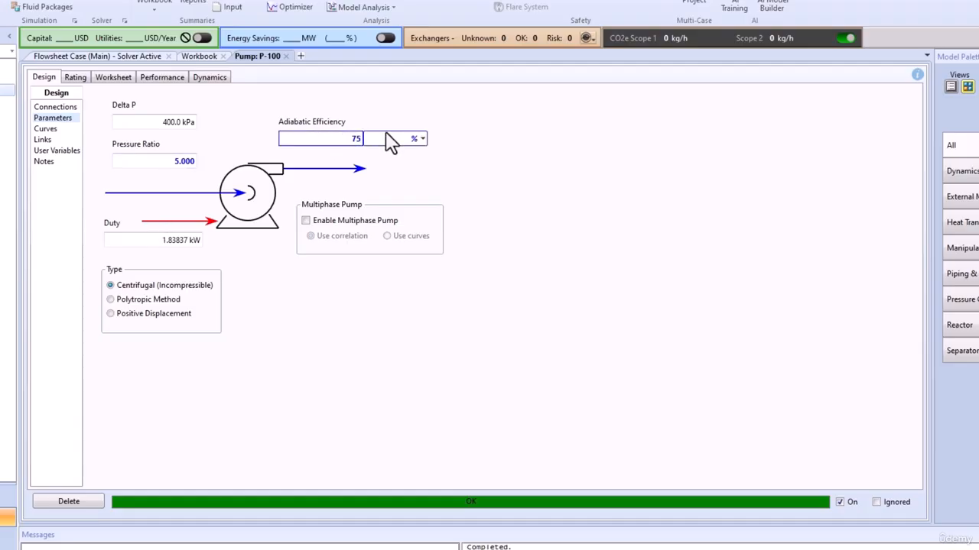
{"action": "key", "text": "Return"}
- Clear the pressure ratio and specify a 400 kPa Delta P instead
{"action": "left_click", "coordinate": [171, 160]}
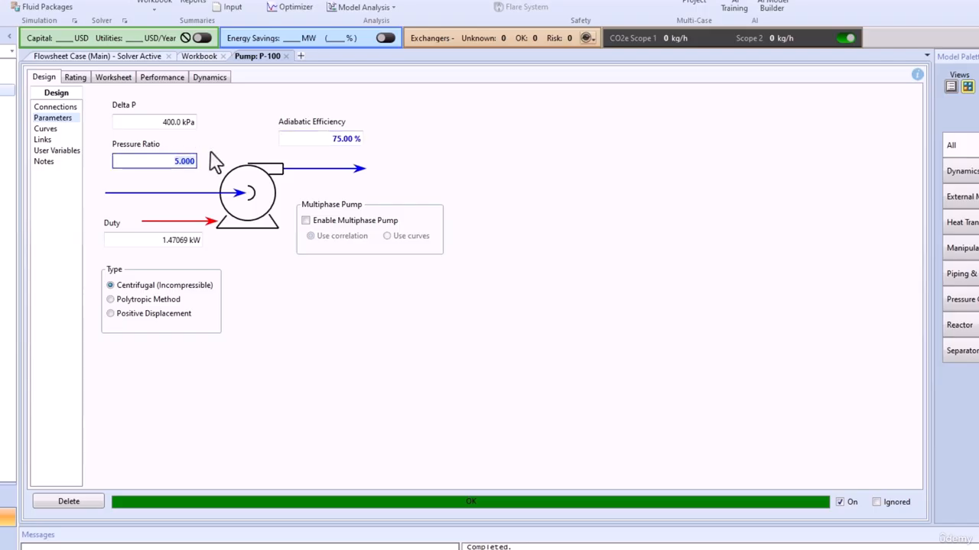
{"action": "key", "text": "Delete"}
{"action": "left_click", "coordinate": [168, 123]}
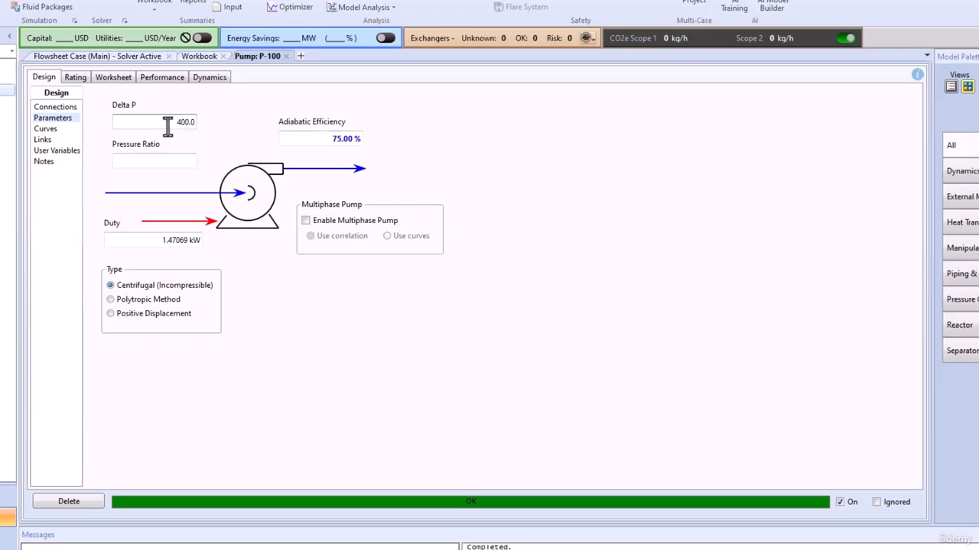
{"action": "key", "text": "Delete"}
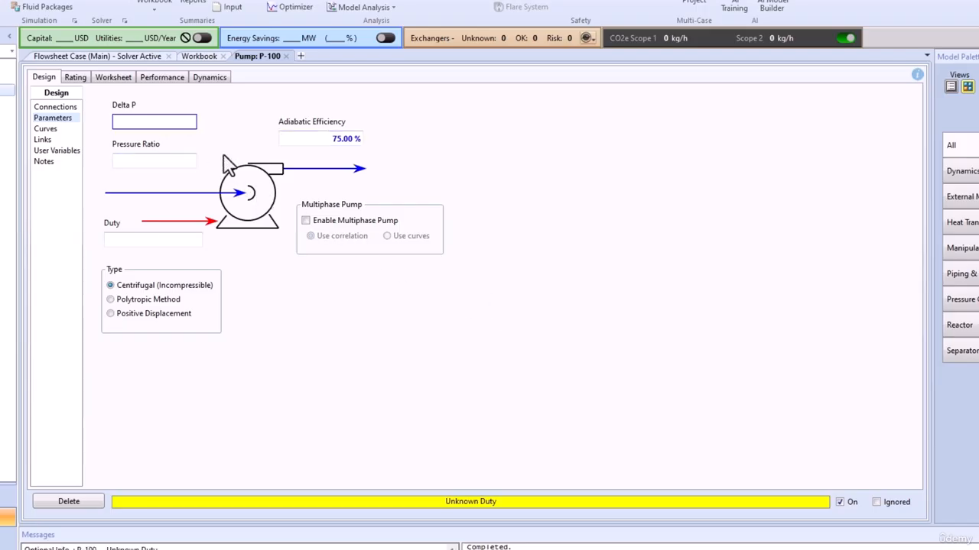
{"action": "type", "text": "400"}
{"action": "key", "text": "Return"}
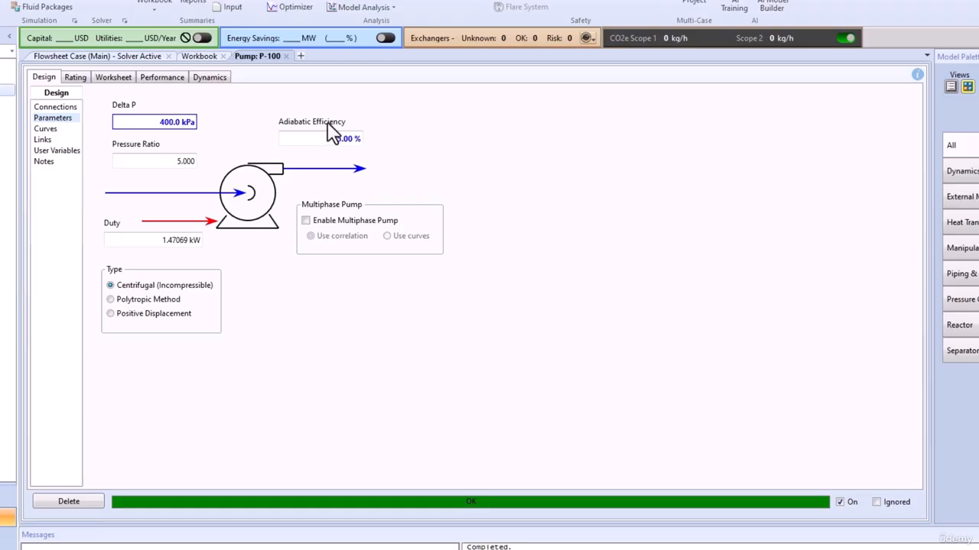
{"action": "left_click", "coordinate": [124, 79]}
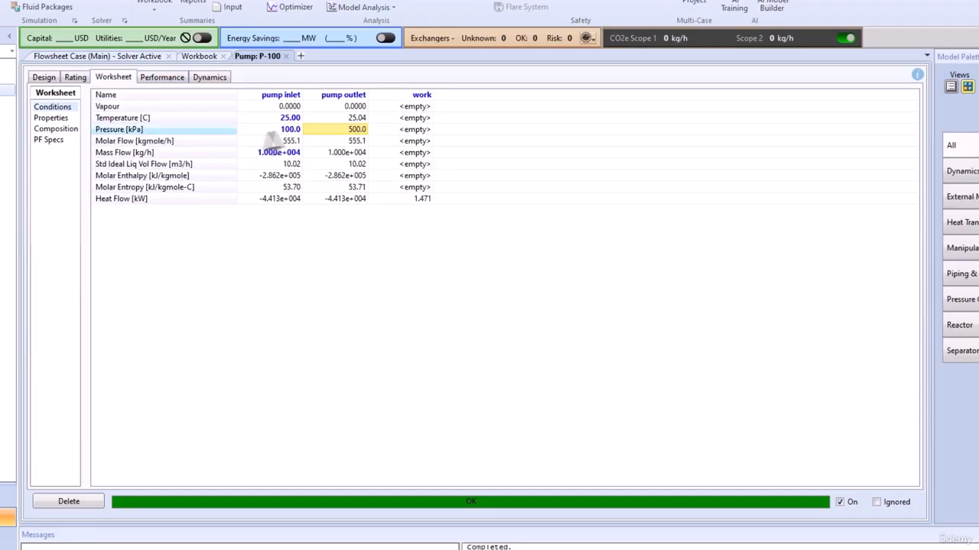
- Switch to the Design tab to view the 400.0 kPa delta P, 75.00% efficiency and 1.47069 kW duty
{"action": "left_click", "coordinate": [44, 78]}
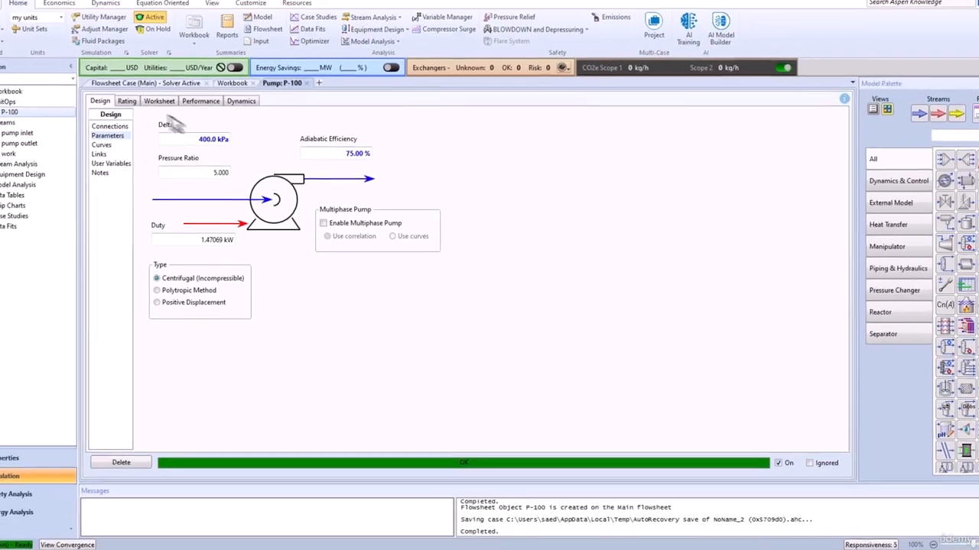
- Add a new pump curve and enter its first flow/head/efficiency points, at 2 and 4 m3/h
{"action": "left_click", "coordinate": [126, 101]}
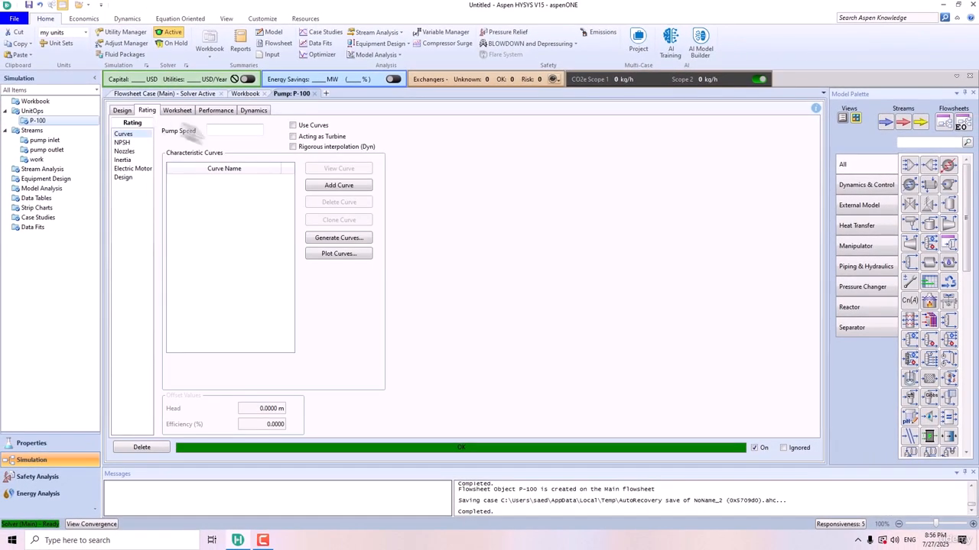
{"action": "left_click", "coordinate": [337, 187]}
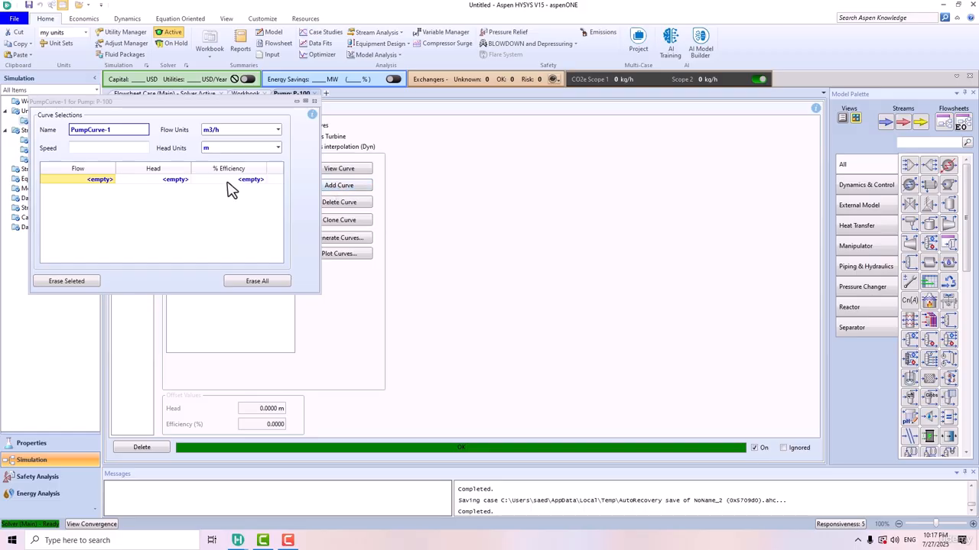
{"action": "left_click", "coordinate": [99, 190]}
{"action": "type", "text": "2"}
{"action": "key", "text": "Return"}
{"action": "type", "text": "55"}
{"action": "key", "text": "Return"}
{"action": "type", "text": "58"}
{"action": "key", "text": "Return"}
{"action": "left_click", "coordinate": [86, 189]}
{"action": "type", "text": "4"}
- Enter the remaining curve points up to 12 m3/h and 30 m head, then close PumpCurve-1
{"action": "key", "text": "Return"}
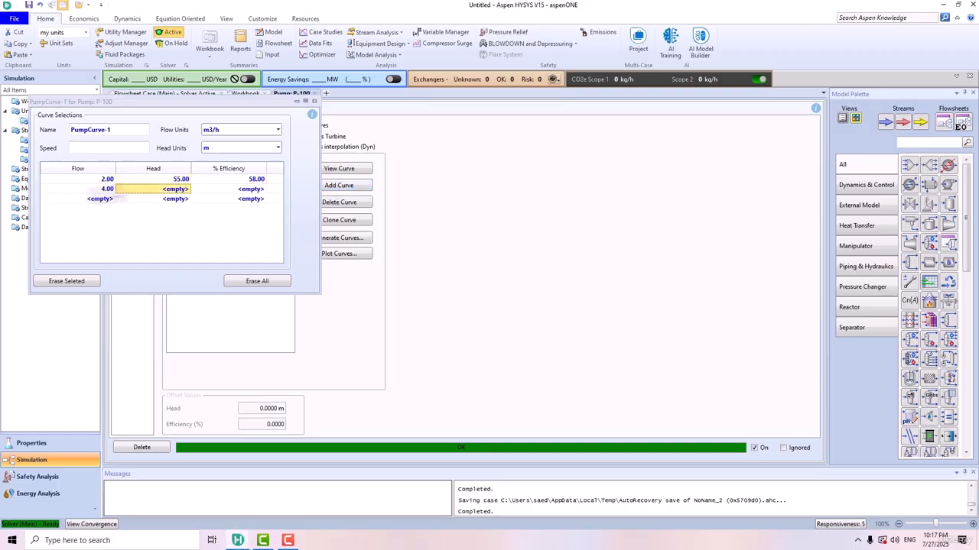
{"action": "type", "text": "48"}
{"action": "key", "text": "Return"}
{"action": "type", "text": "75"}
{"action": "key", "text": "Return"}
{"action": "left_click", "coordinate": [97, 209]}
{"action": "type", "text": "8"}
{"action": "key", "text": "Return"}
{"action": "type", "text": "43"}
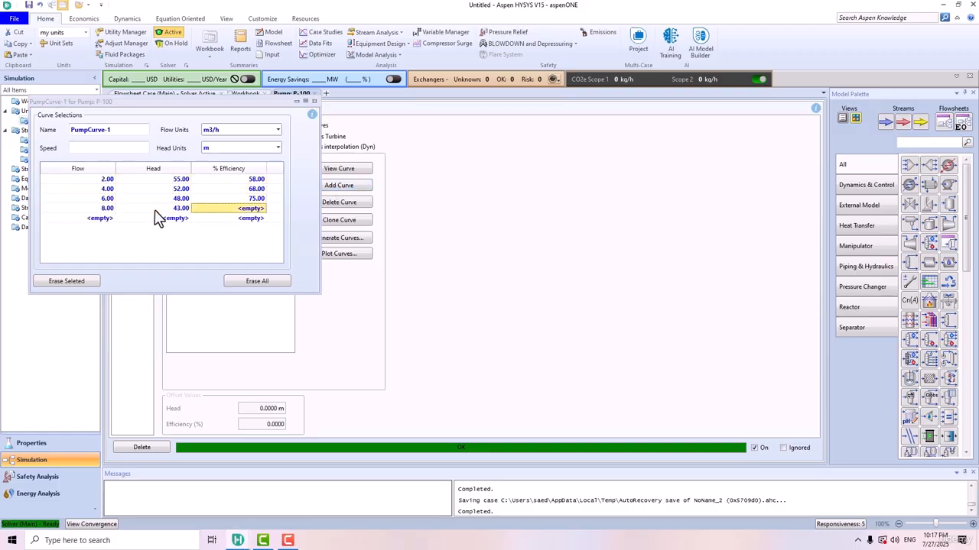
{"action": "key", "text": "Return"}
{"action": "left_click", "coordinate": [90, 228]}
{"action": "type", "text": "12"}
{"action": "key", "text": "Return"}
{"action": "type", "text": "30"}
{"action": "key", "text": "Return"}
{"action": "type", "text": "55"}
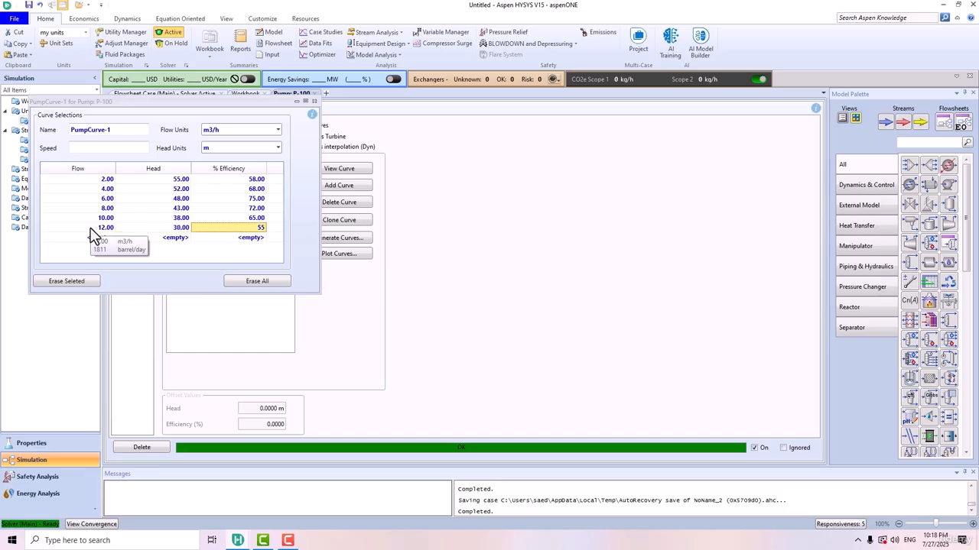
{"action": "key", "text": "Return"}
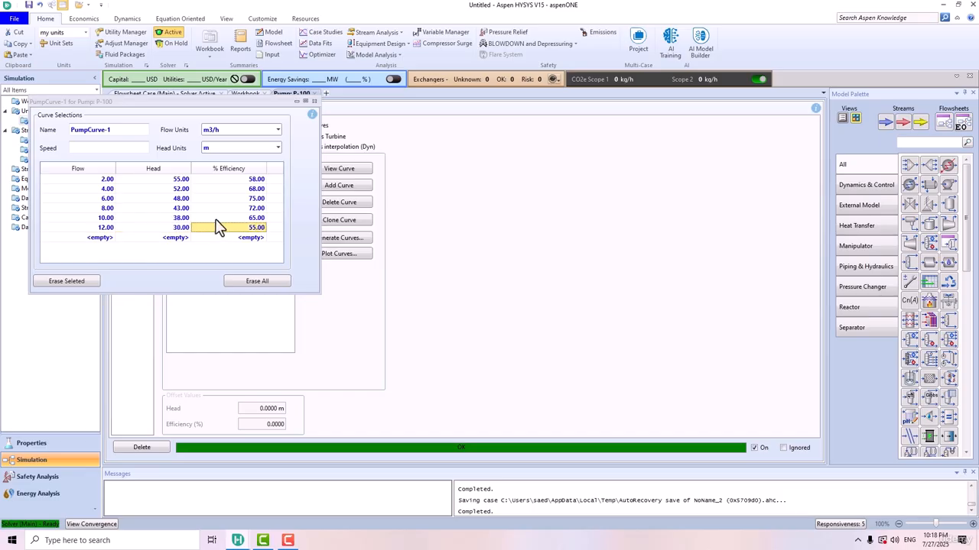
{"action": "left_click", "coordinate": [313, 101]}
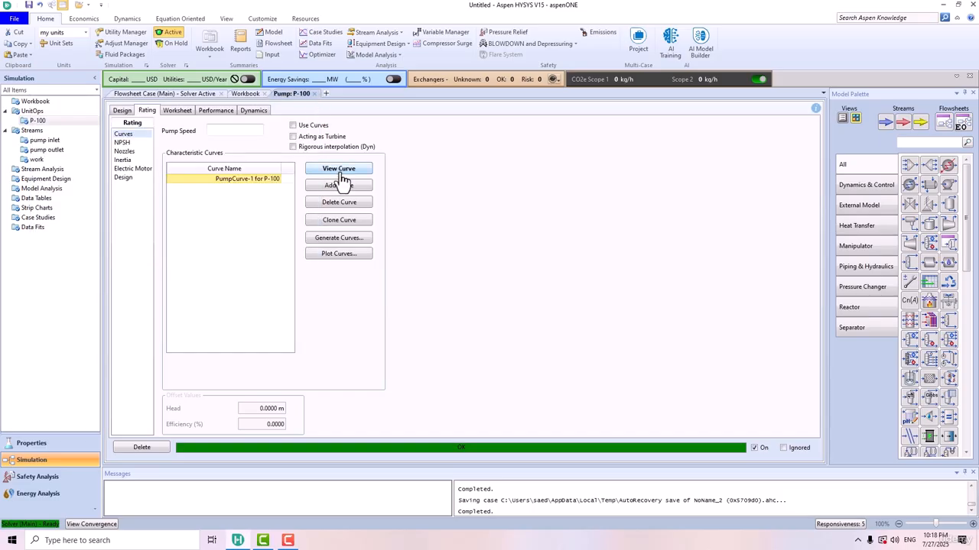
- Enable Use Curves for P-100, leaving it overspecified against the 400 kPa delta P
{"action": "left_click", "coordinate": [293, 126]}
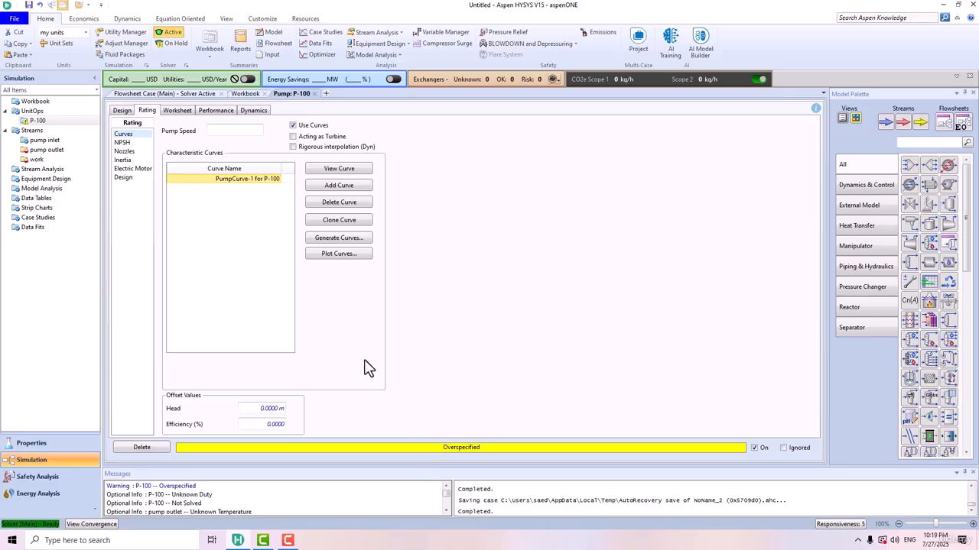
{"action": "left_click", "coordinate": [121, 113]}
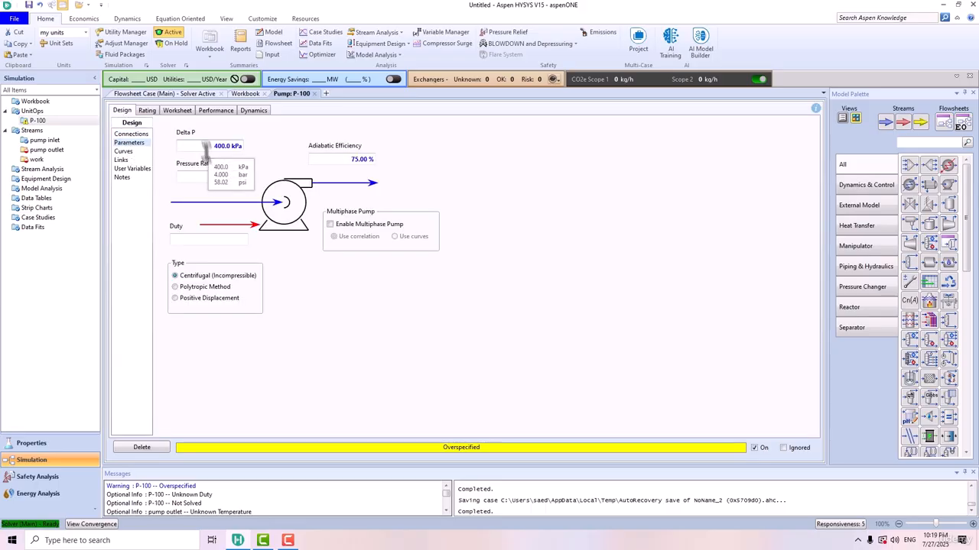
- Clear P-100's Delta P and adiabatic efficiency, then check the curve's 38.23 m head and 1.595 kW
{"action": "left_click", "coordinate": [237, 145]}
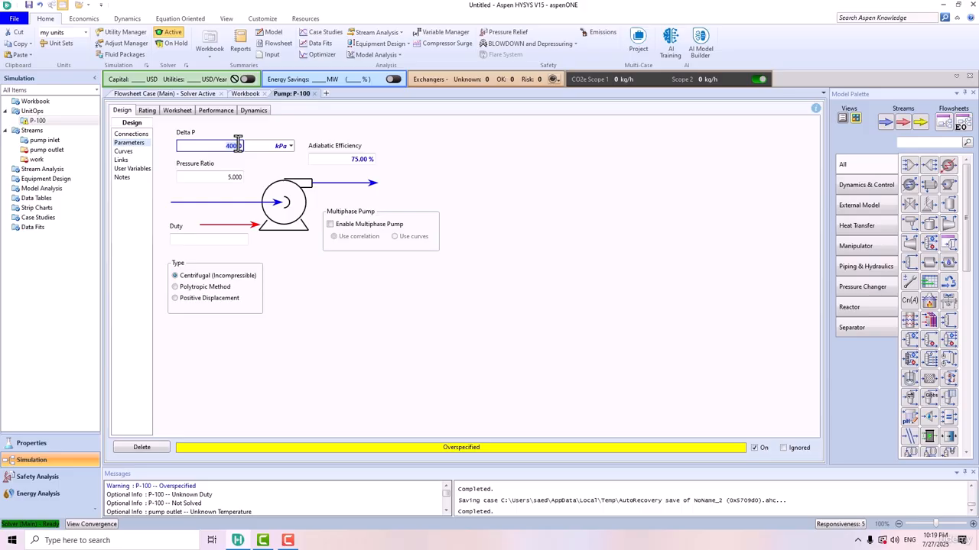
{"action": "key", "text": "BackSpace"}
{"action": "type", "text": "0"}
{"action": "left_click", "coordinate": [344, 160]}
{"action": "key", "text": "BackSpace"}
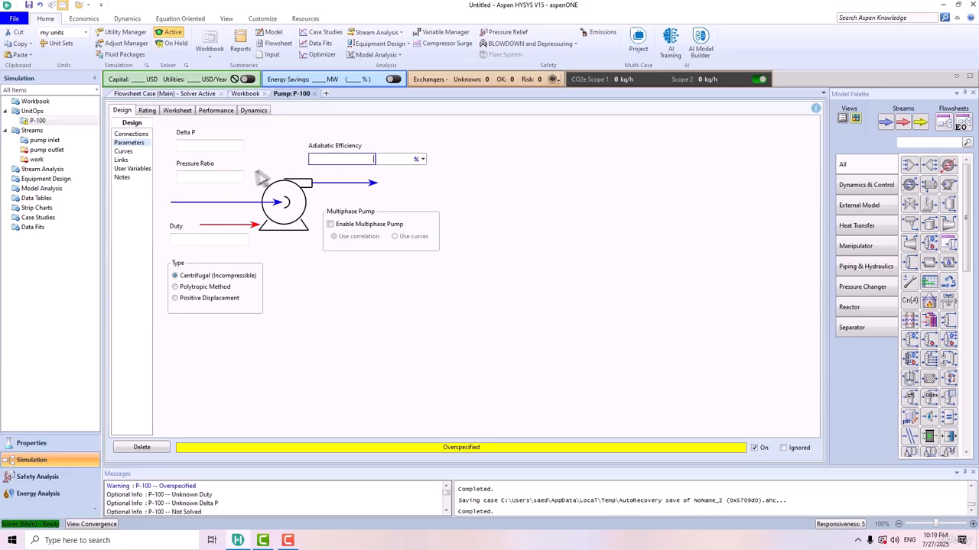
{"action": "left_click", "coordinate": [237, 177]}
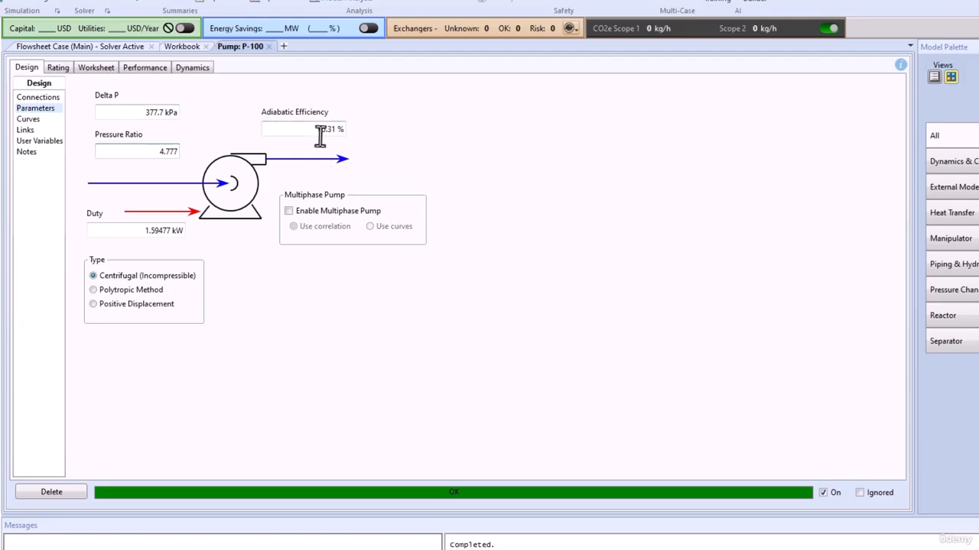
{"action": "mouse_move", "coordinate": [320, 134]}
{"action": "left_click", "coordinate": [143, 71]}
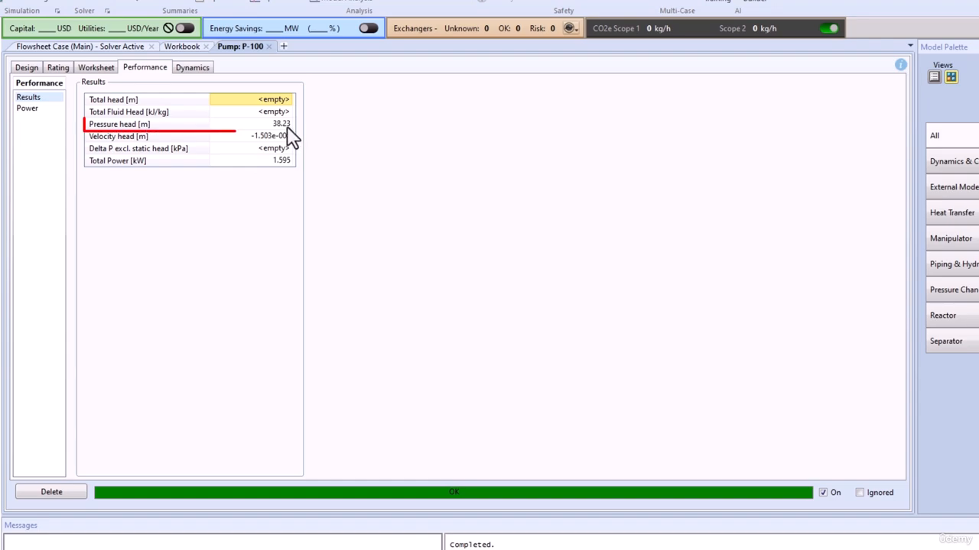
- Show P-100's worksheet conditions: 477.7 kPa outlet at 1.000e+004 kg/h mass flow
{"action": "mouse_move", "coordinate": [289, 174]}
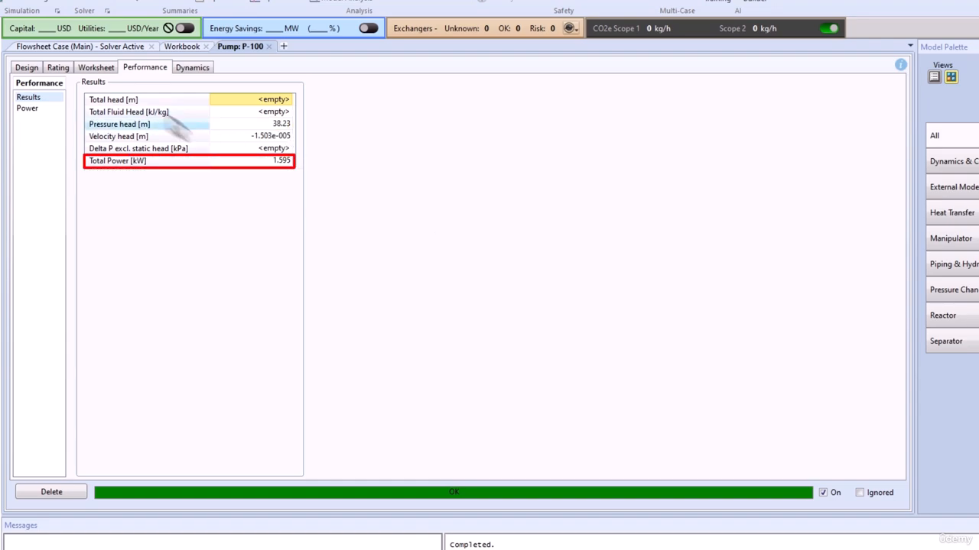
{"action": "left_click", "coordinate": [104, 70]}
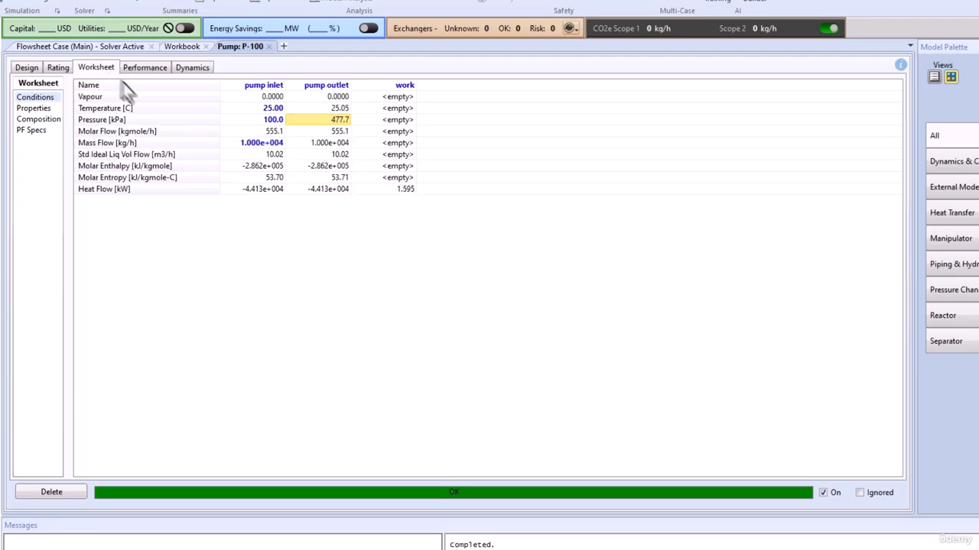
- Change the pump inlet mass flow to 6000 kg/h and review the 48.10 m head and 1.049 kW
{"action": "left_click", "coordinate": [242, 143]}
{"action": "type", "text": "6"}
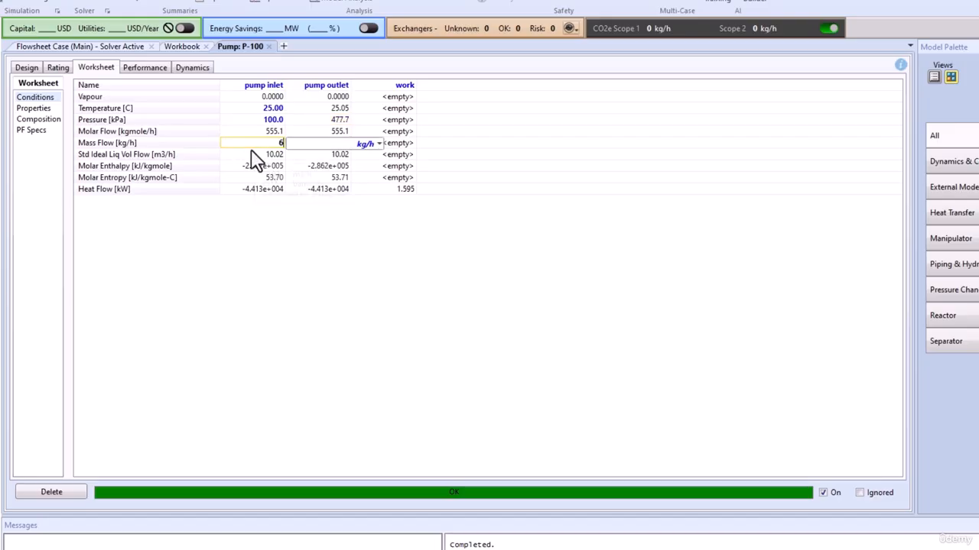
{"action": "type", "text": "000"}
{"action": "key", "text": "Return"}
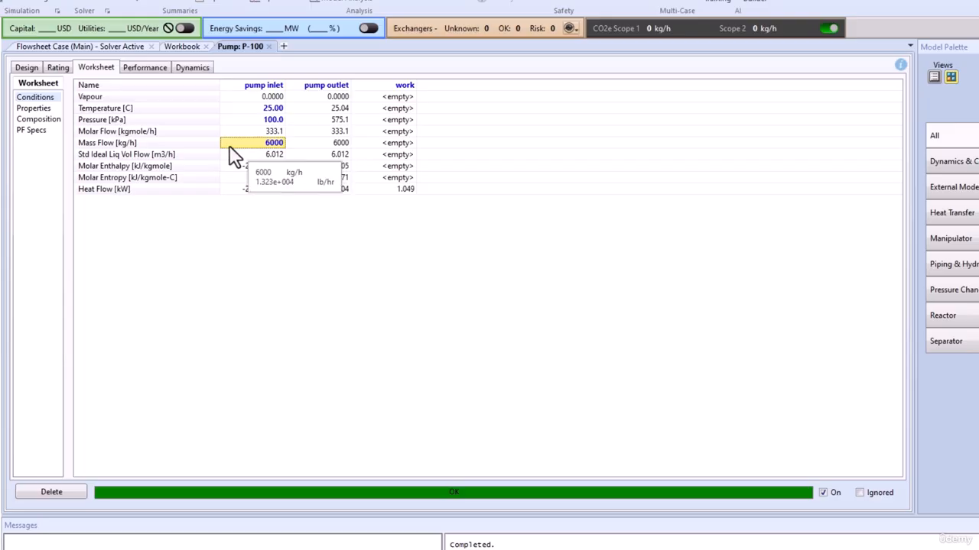
{"action": "left_click", "coordinate": [145, 68]}
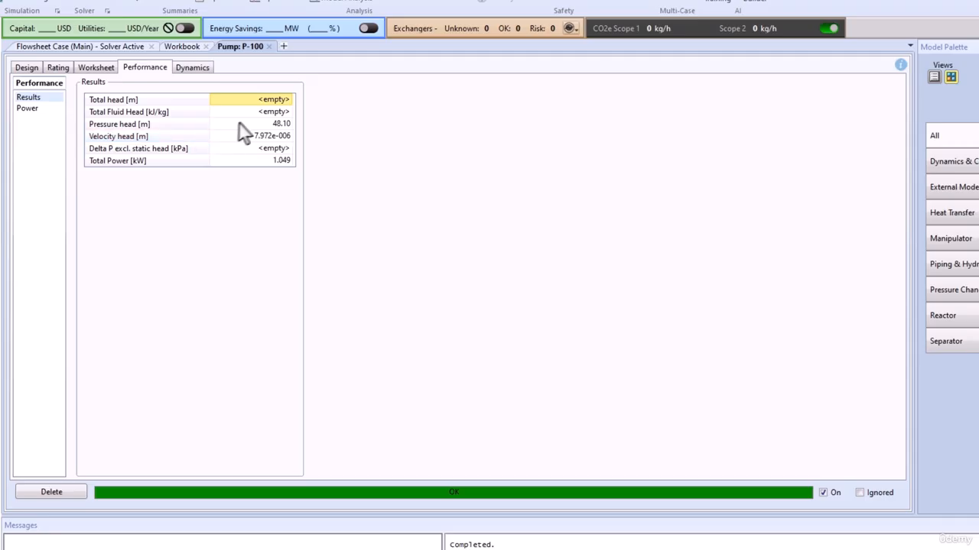
- Check P-100's re-solved design values: 475.1 kPa delta P and 74.94 % efficiency
{"action": "mouse_move", "coordinate": [284, 127]}
{"action": "mouse_move", "coordinate": [260, 164]}
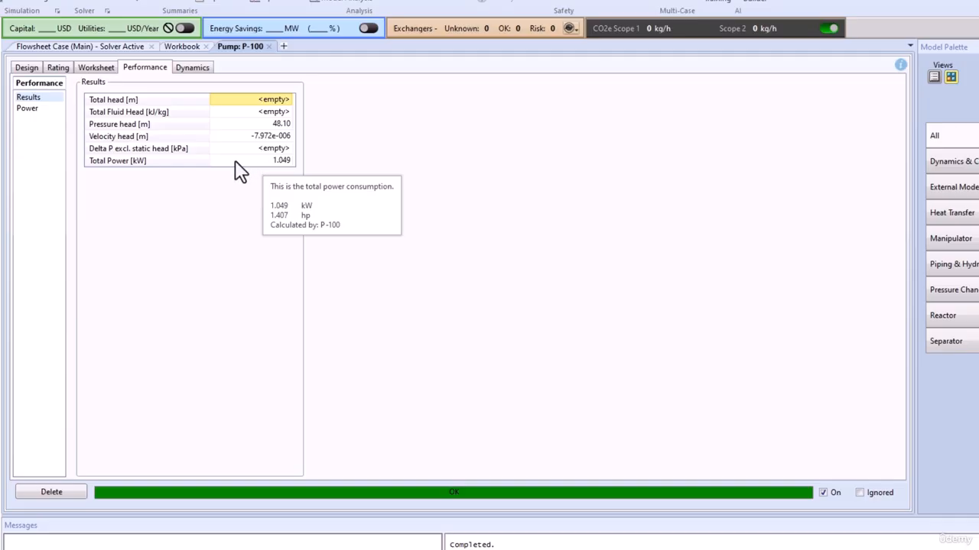
{"action": "left_click", "coordinate": [29, 69]}
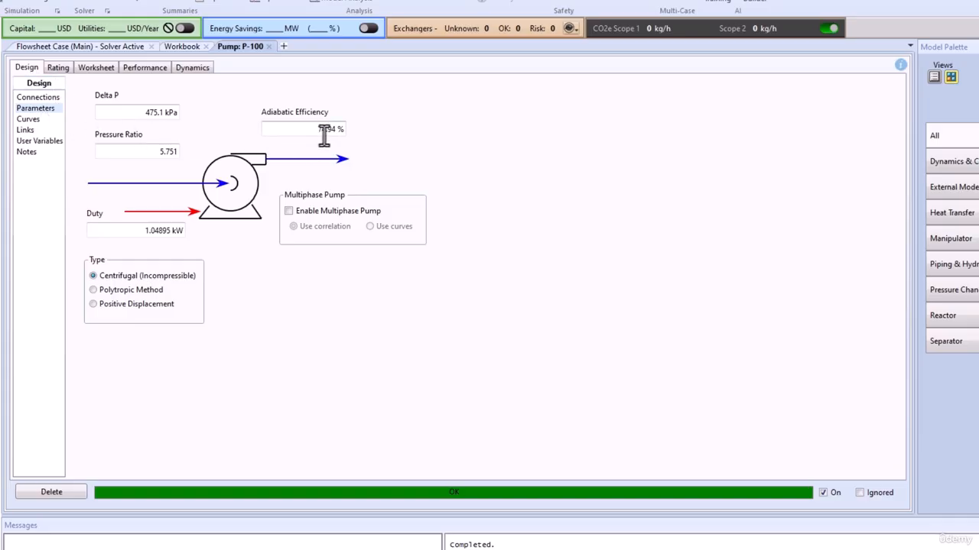
{"action": "mouse_move", "coordinate": [331, 133]}
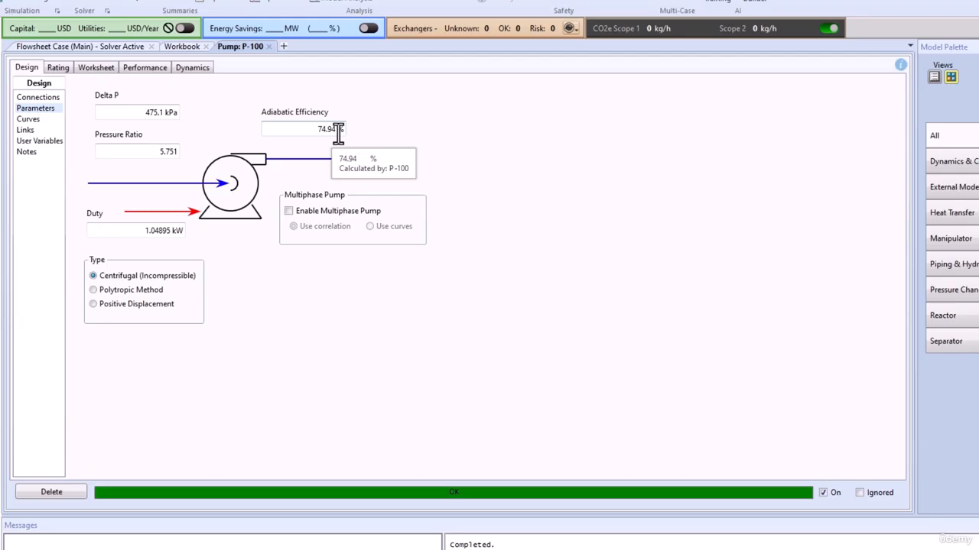